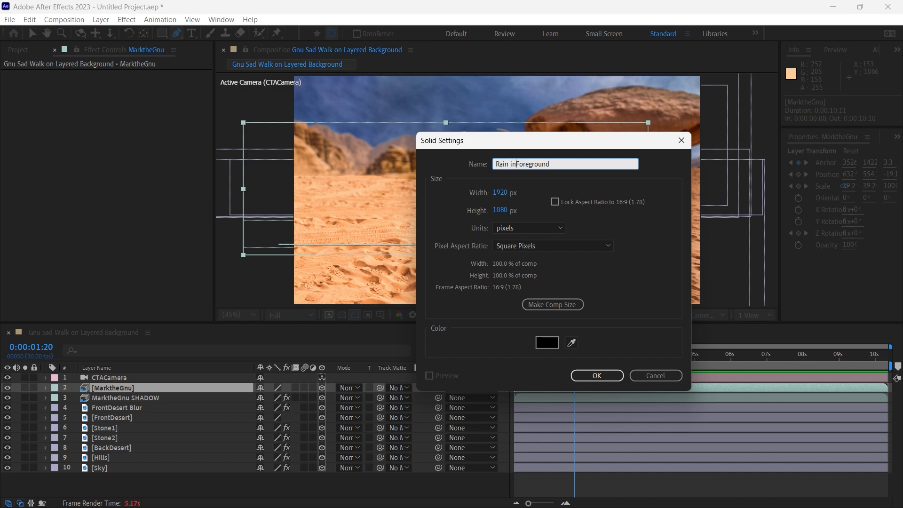
Step: Create the black solid "Rain in Foreground" at composition size and apply the CC Rainfall effect to it
{"action": "left_click", "coordinate": [590, 378]}
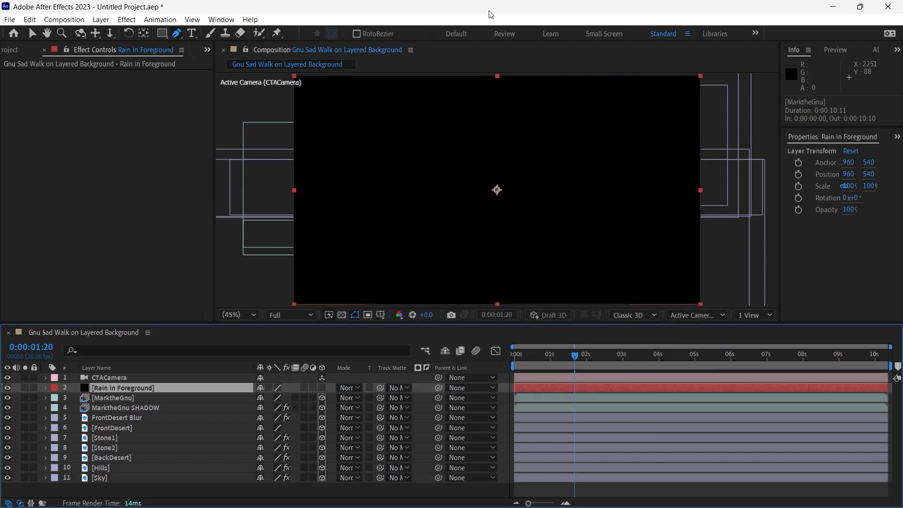
{"action": "left_click", "coordinate": [221, 19]}
{"action": "left_click", "coordinate": [292, 148]}
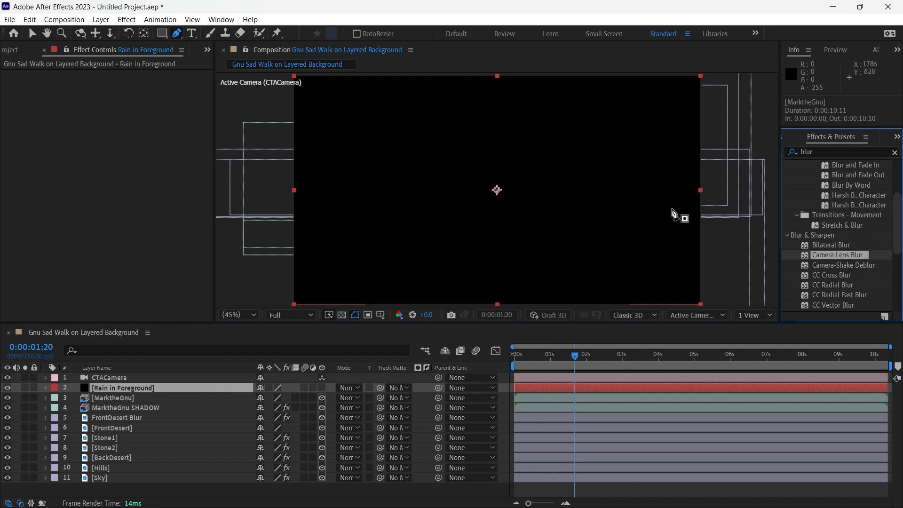
{"action": "left_click", "coordinate": [832, 151]}
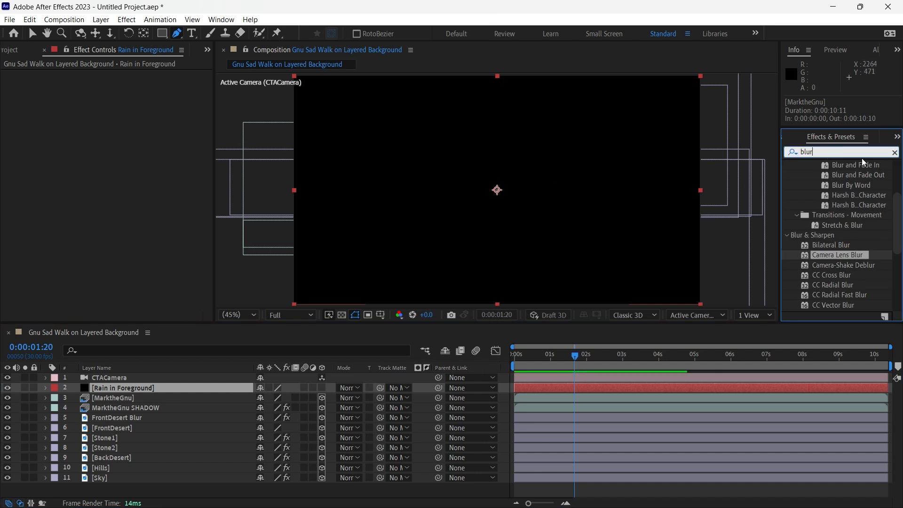
{"action": "left_click", "coordinate": [894, 152]}
{"action": "type", "text": "ccra"}
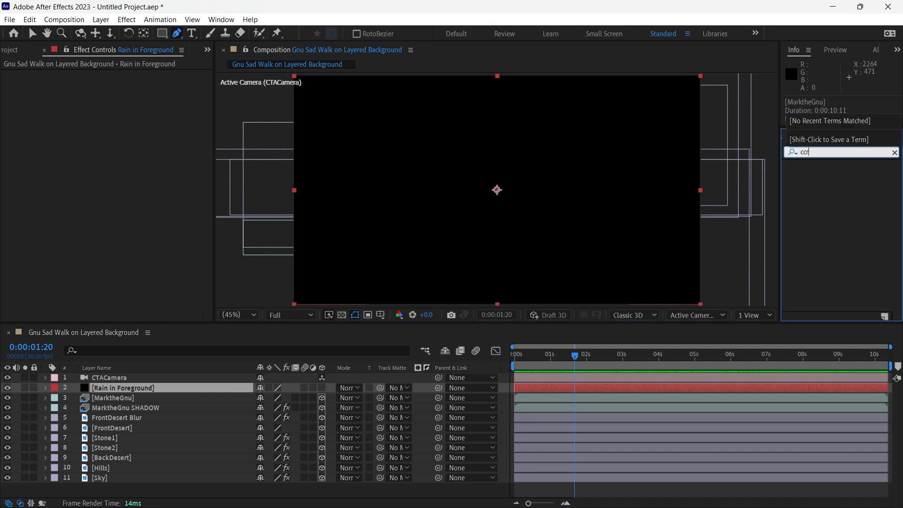
{"action": "type", "text": "ain"}
{"action": "double_click", "coordinate": [827, 175]}
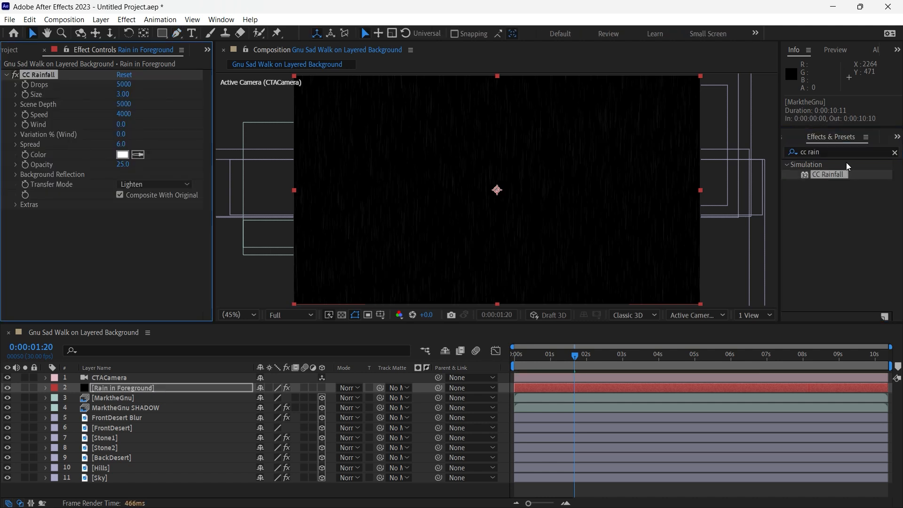
Step: Set the blending mode of the Rain in Foreground layer to Add
{"action": "left_click", "coordinate": [46, 388]}
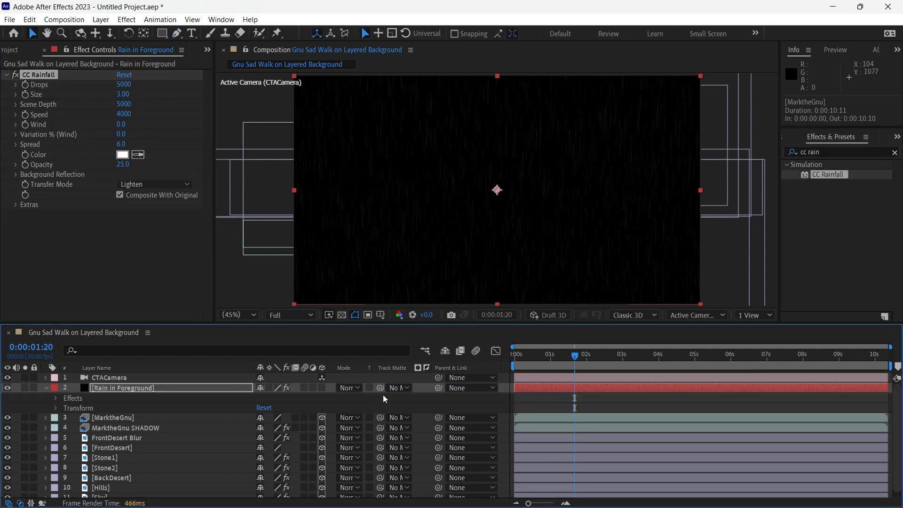
{"action": "right_click", "coordinate": [400, 378]}
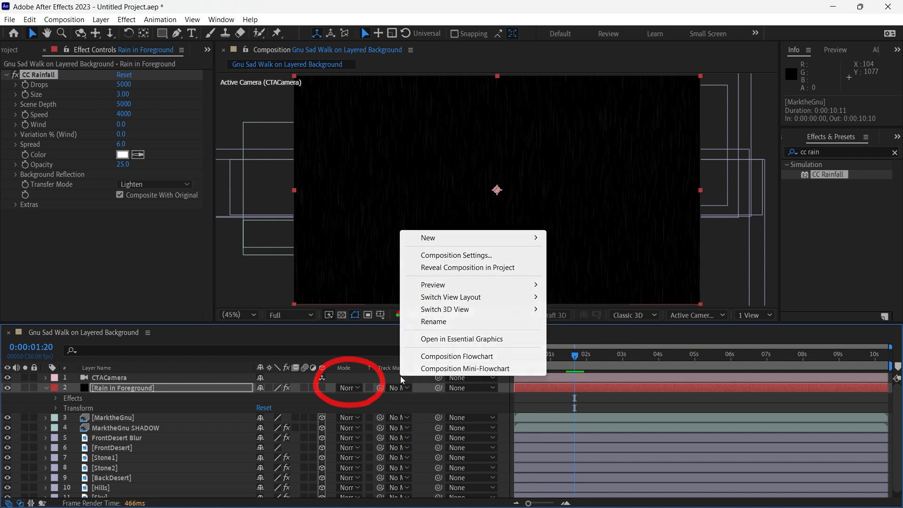
{"action": "right_click", "coordinate": [352, 366]}
{"action": "mouse_move", "coordinate": [399, 402]}
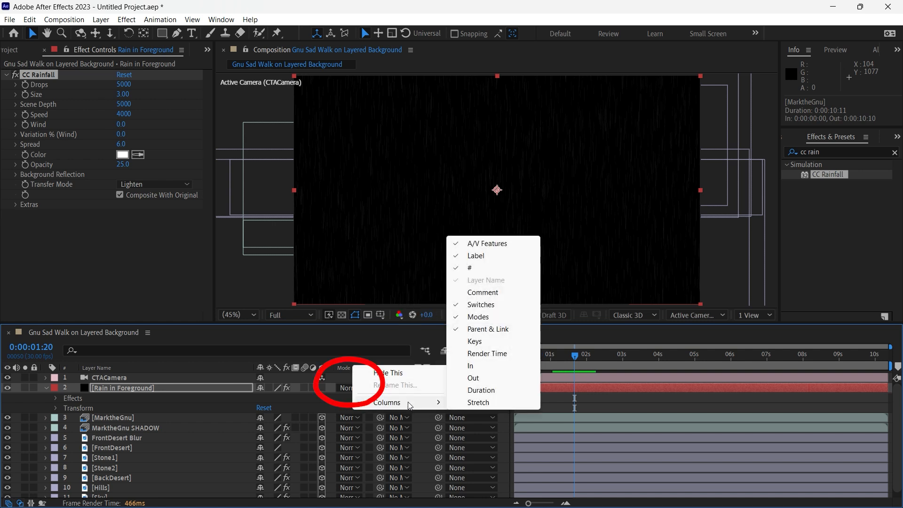
{"action": "left_click", "coordinate": [392, 334]}
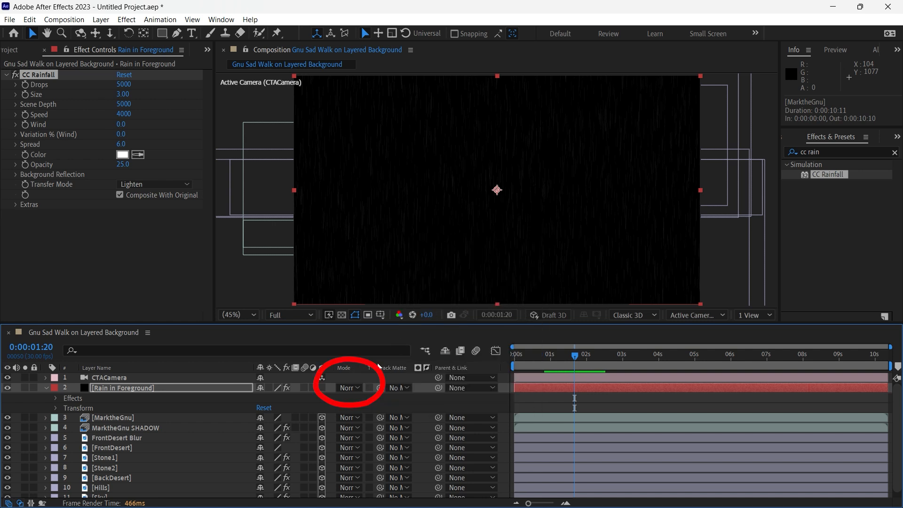
{"action": "left_click", "coordinate": [362, 387]}
{"action": "left_click", "coordinate": [412, 198]}
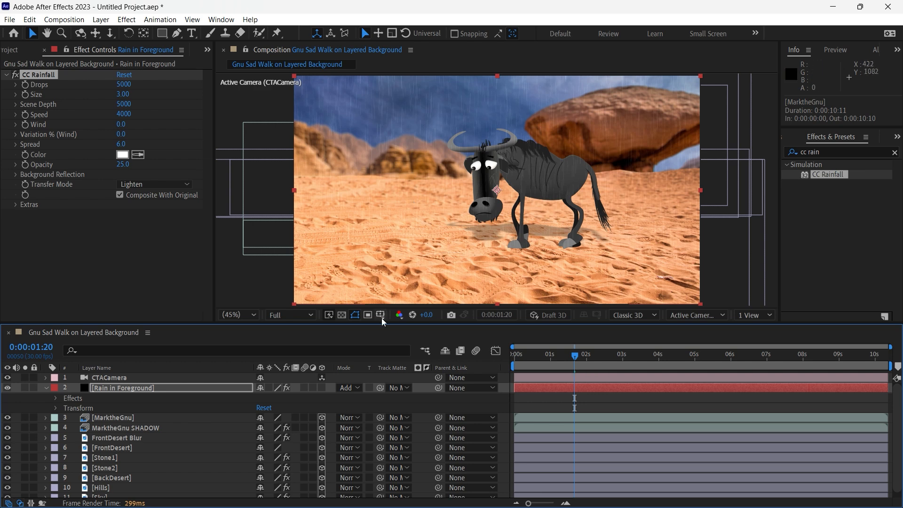
Step: Keyframe the Rain in Foreground layer's opacity from 0% at 0:00:01:17 to 100% at 0:00:02:16 and preview the fade-in
{"action": "left_click_drag", "start_coordinate": [575, 360], "coordinate": [605, 364]}
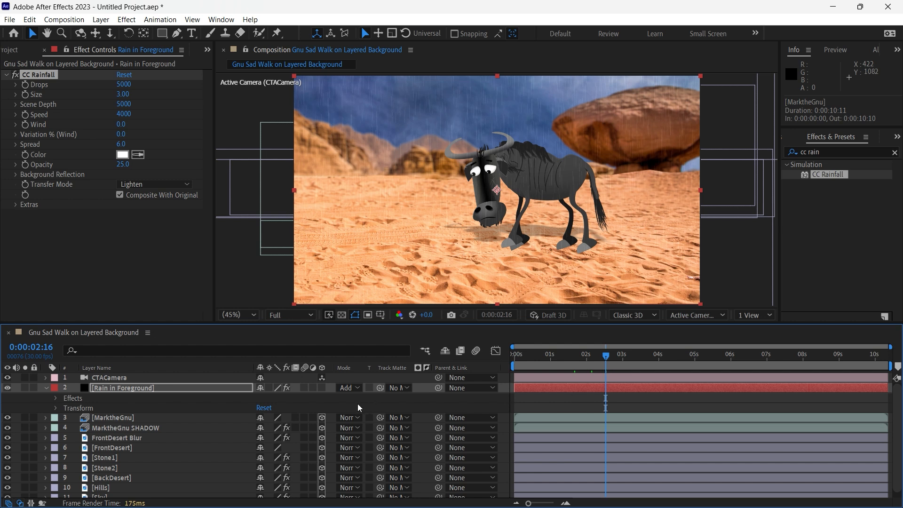
{"action": "left_click", "coordinate": [56, 409]}
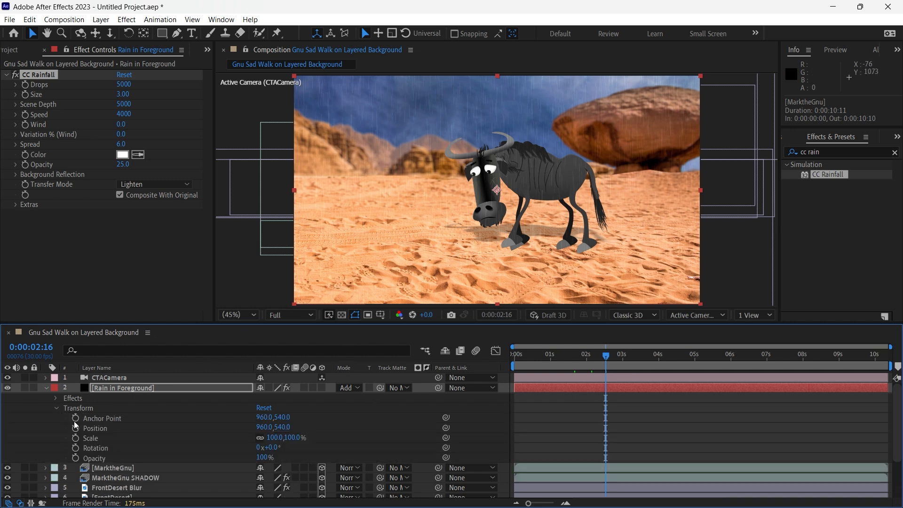
{"action": "left_click", "coordinate": [76, 459]}
{"action": "left_click_drag", "start_coordinate": [607, 359], "coordinate": [571, 359]}
{"action": "left_click_drag", "start_coordinate": [262, 457], "coordinate": [196, 460]}
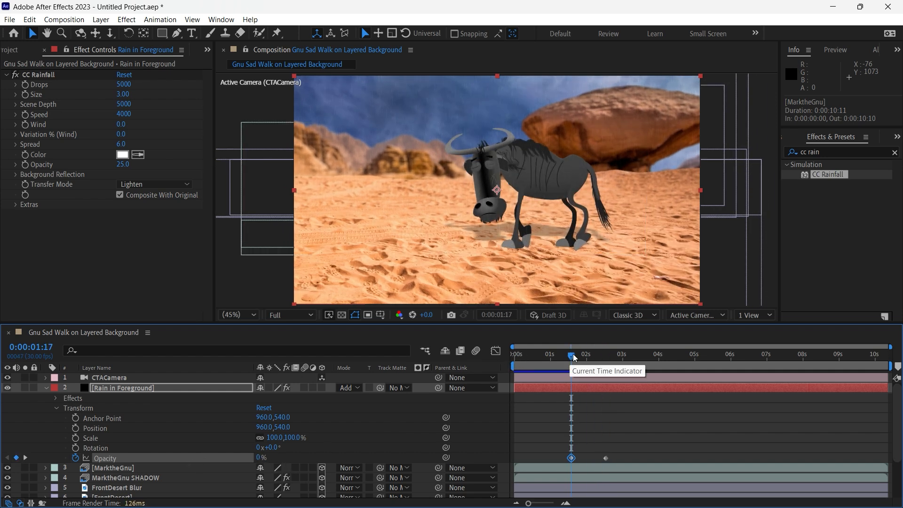
{"action": "key", "text": "space"}
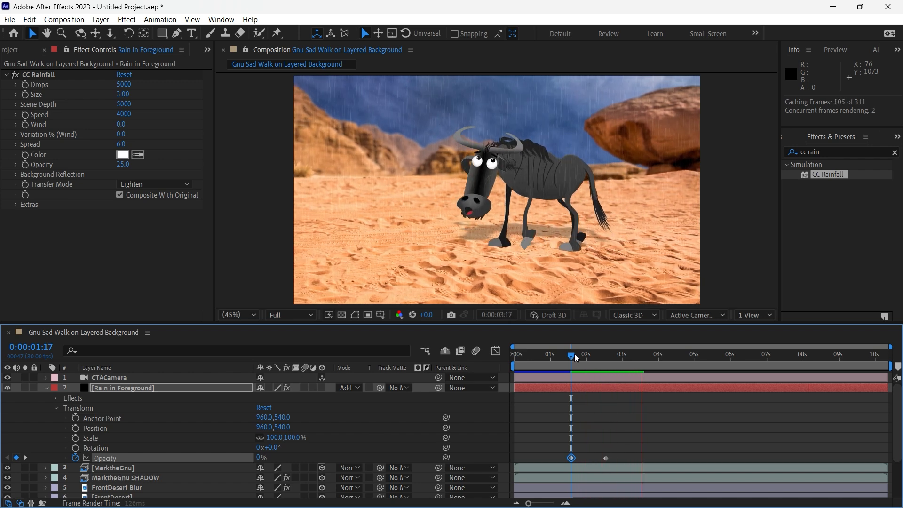
{"action": "key", "text": "space"}
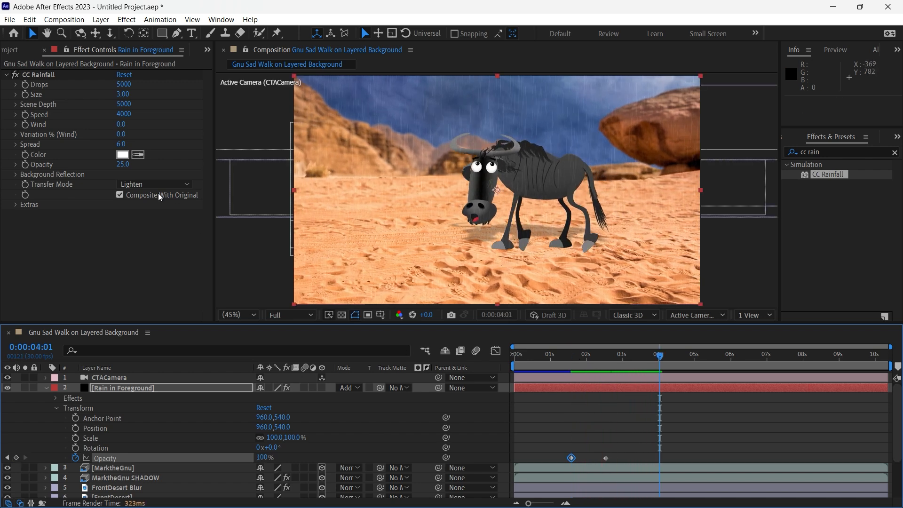
Step: Set the foreground CC Rainfall effect's Opacity to 75
{"action": "left_click_drag", "start_coordinate": [128, 169], "coordinate": [185, 170]}
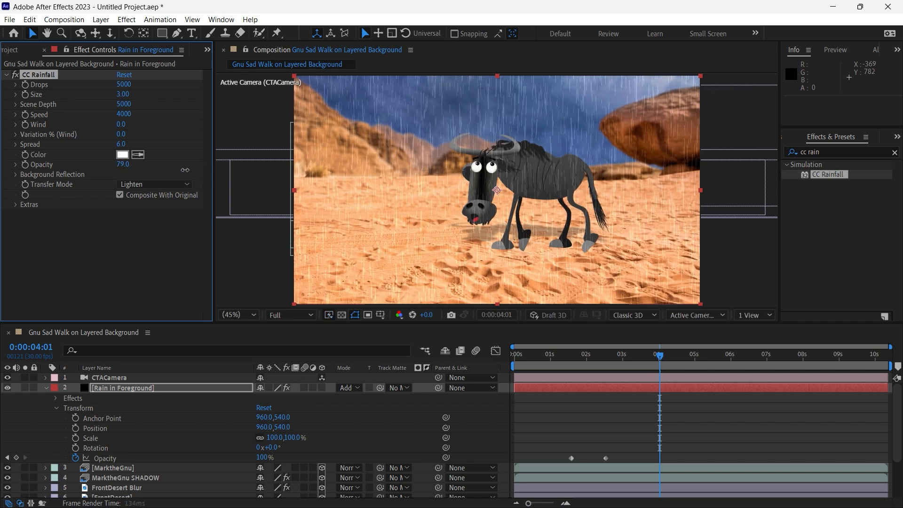
{"action": "left_click", "coordinate": [124, 165]}
{"action": "type", "text": "75"}
{"action": "key", "text": "Return"}
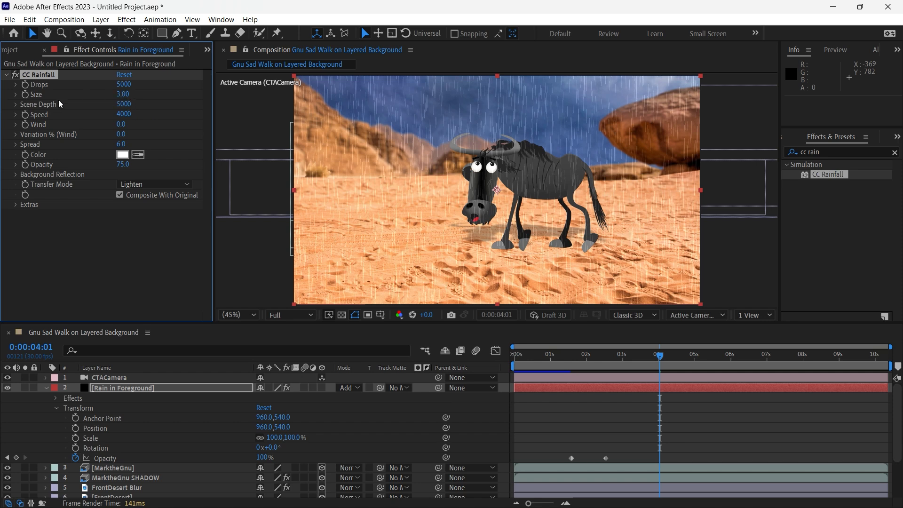
Step: Set the Size of the foreground CC Rainfall drops to 4
{"action": "left_click", "coordinate": [15, 96]}
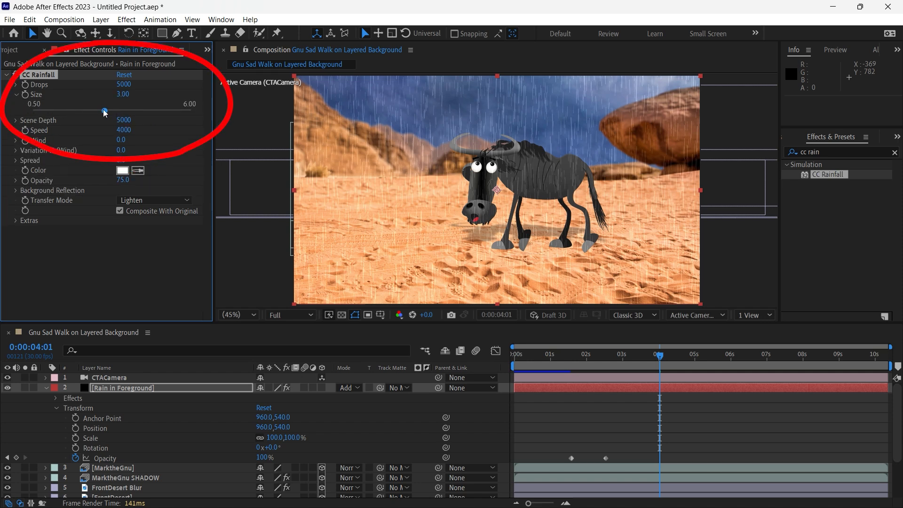
{"action": "left_click_drag", "start_coordinate": [104, 111], "coordinate": [131, 110]}
{"action": "left_click", "coordinate": [124, 94]}
{"action": "type", "text": "4"}
{"action": "key", "text": "Return"}
Step: Reduce the foreground CC Rainfall Drops to about 1264 and preview the rain from the start of the composition
{"action": "left_click", "coordinate": [15, 85]}
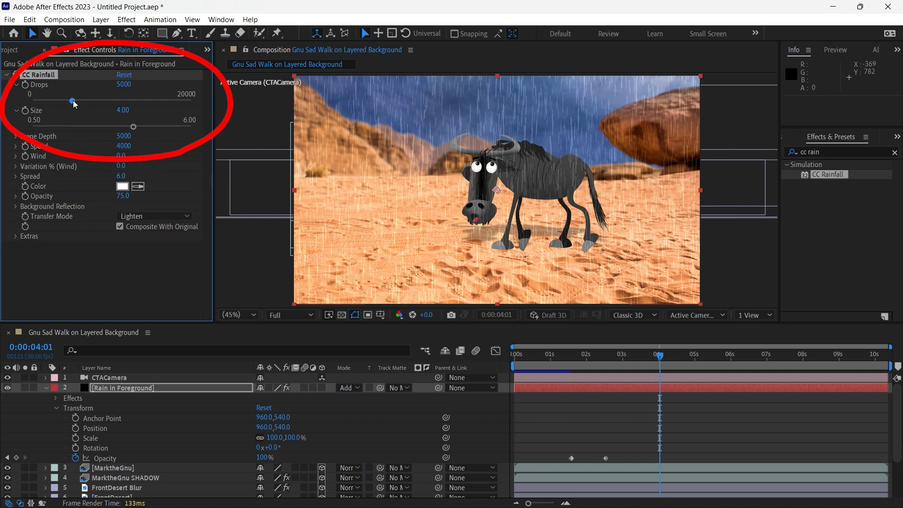
{"action": "left_click_drag", "start_coordinate": [74, 103], "coordinate": [43, 104]}
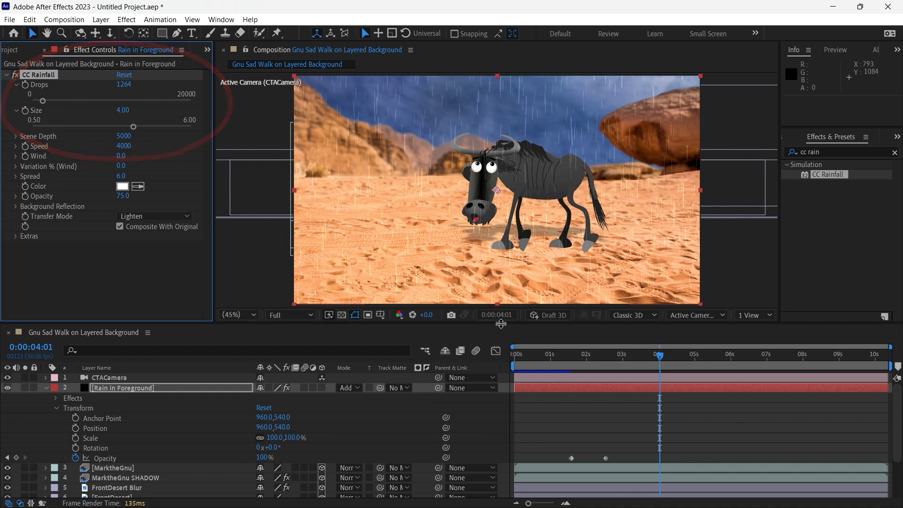
{"action": "key", "text": "space"}
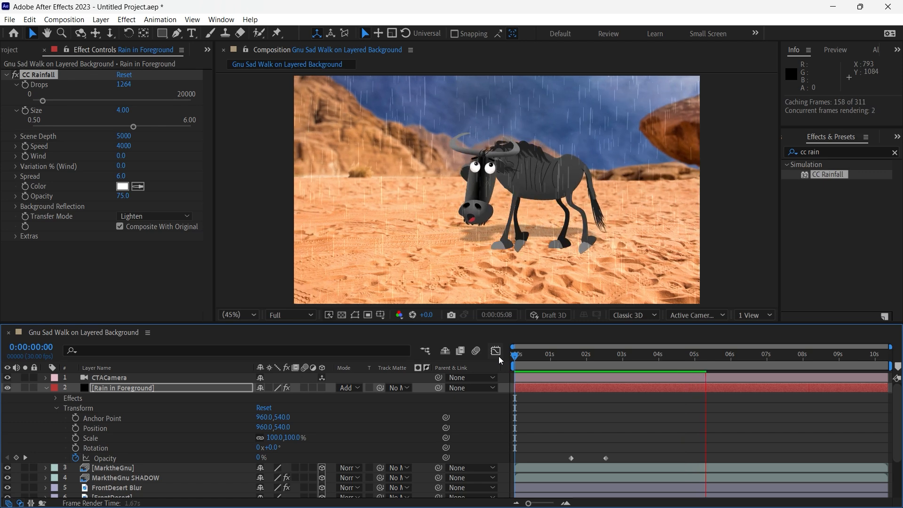
{"action": "key", "text": "space"}
Step: Create a solid named "Rain in the Background" directly above the BackDesert layer and set its blending mode to Add
{"action": "left_click", "coordinate": [46, 388]}
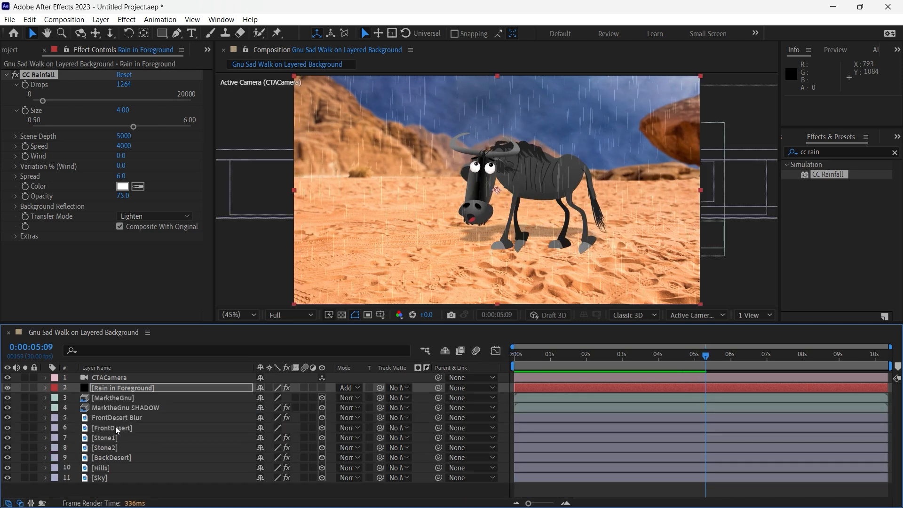
{"action": "left_click", "coordinate": [105, 456]}
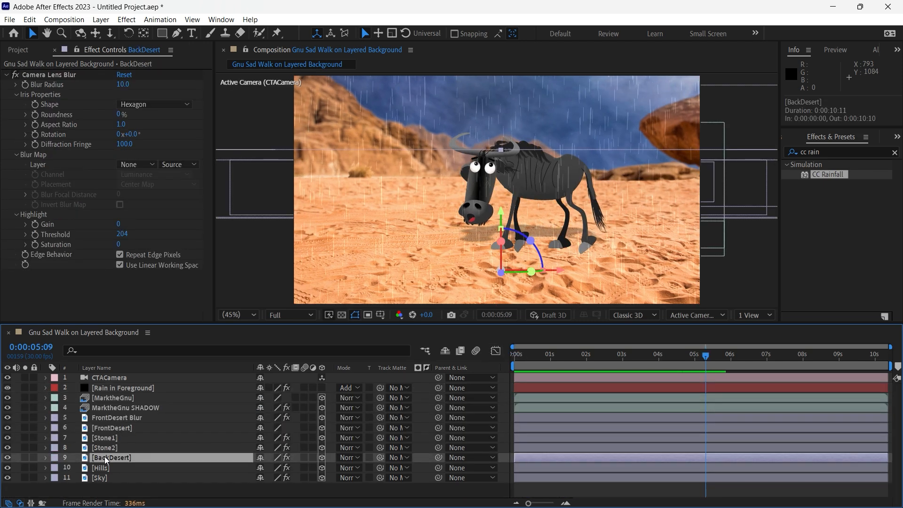
{"action": "left_click", "coordinate": [101, 19]}
{"action": "mouse_move", "coordinate": [115, 31]}
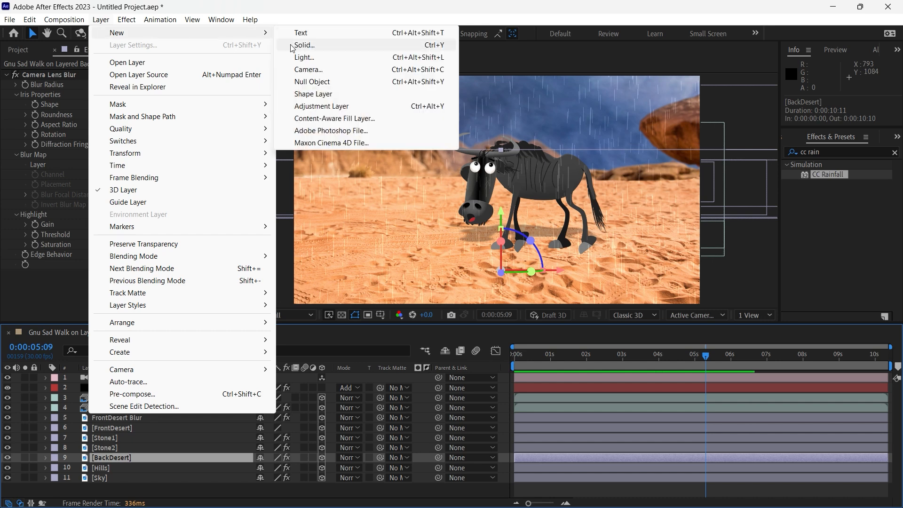
{"action": "left_click", "coordinate": [301, 44]}
{"action": "type", "text": "Rain "}
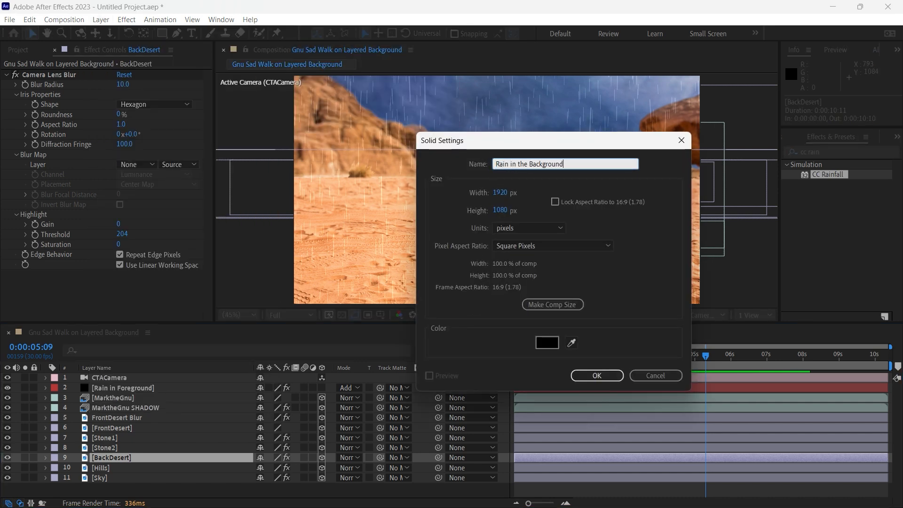
{"action": "type", "text": "in the Background"}
{"action": "key", "text": "Return"}
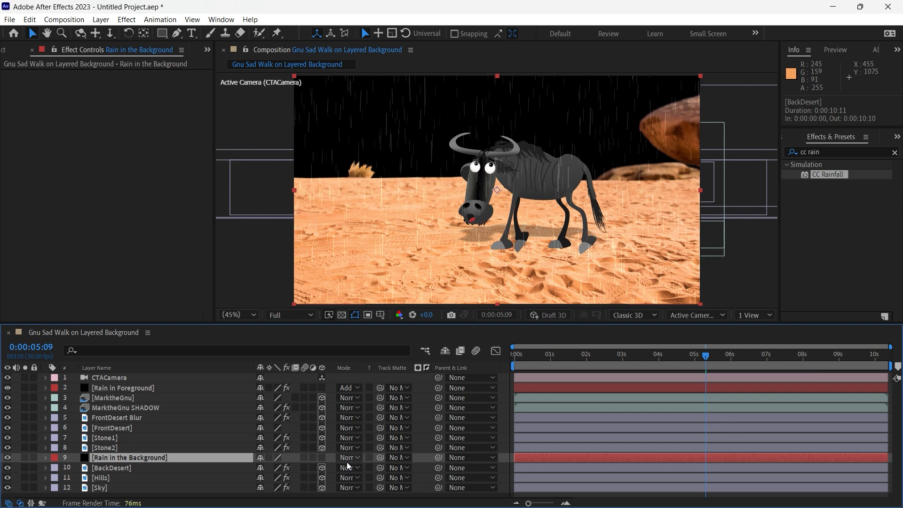
{"action": "left_click", "coordinate": [348, 466]}
{"action": "left_click", "coordinate": [366, 142]}
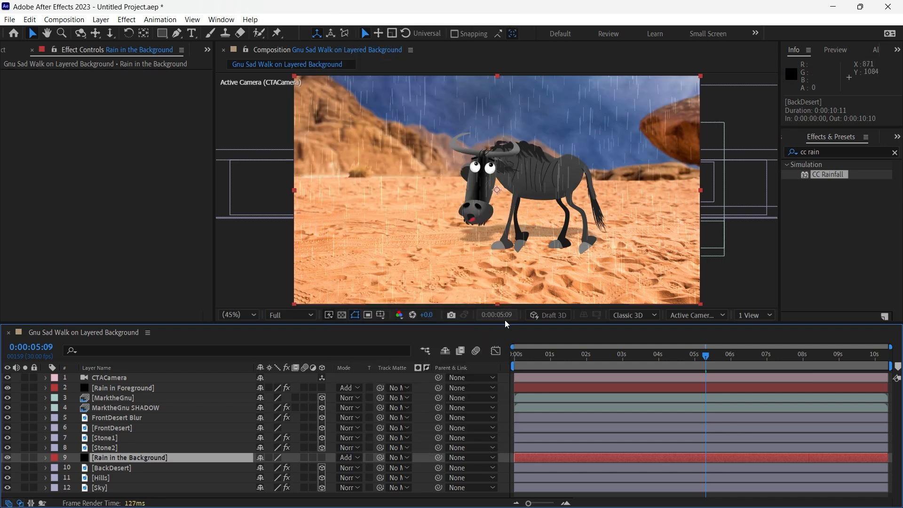
Step: Move the current time to 0:00:04:28 and apply the CC Rainfall effect to the Rain in the Background solid
{"action": "left_click", "coordinate": [45, 388]}
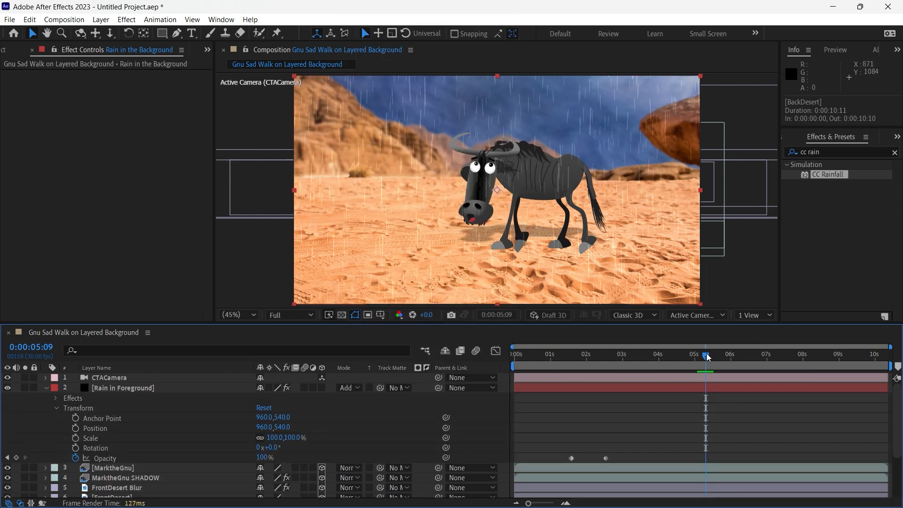
{"action": "mouse_move", "coordinate": [708, 357]}
{"action": "left_mouse_down"}
{"action": "mouse_move", "coordinate": [576, 373]}
{"action": "mouse_move", "coordinate": [693, 356]}
{"action": "left_mouse_up"}
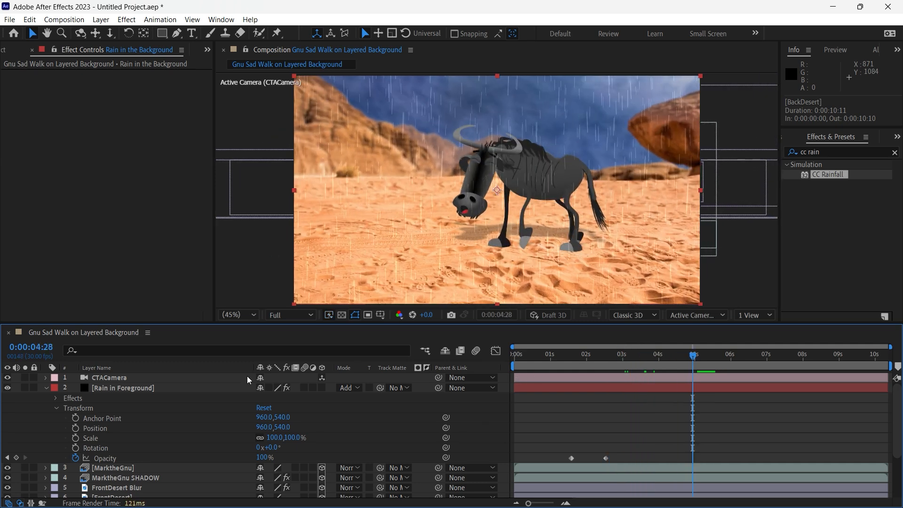
{"action": "left_click", "coordinate": [45, 387]}
{"action": "left_click", "coordinate": [46, 458]}
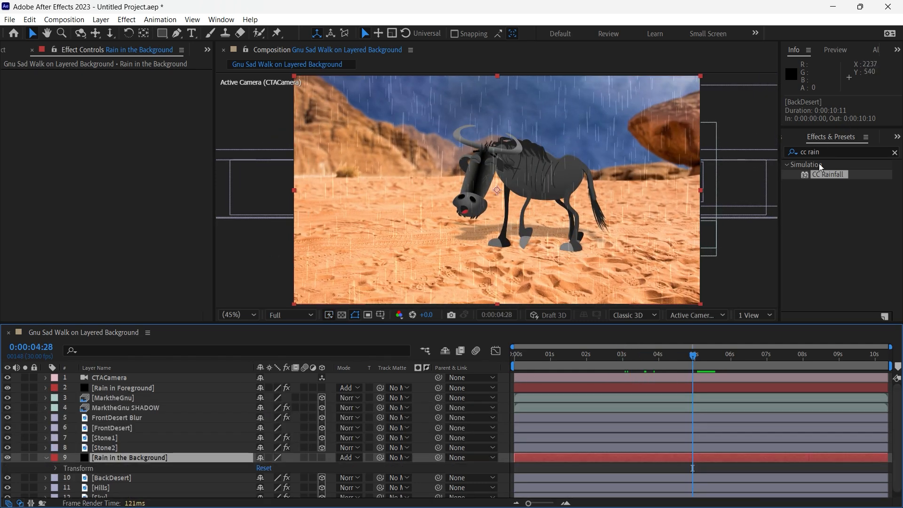
{"action": "double_click", "coordinate": [826, 176]}
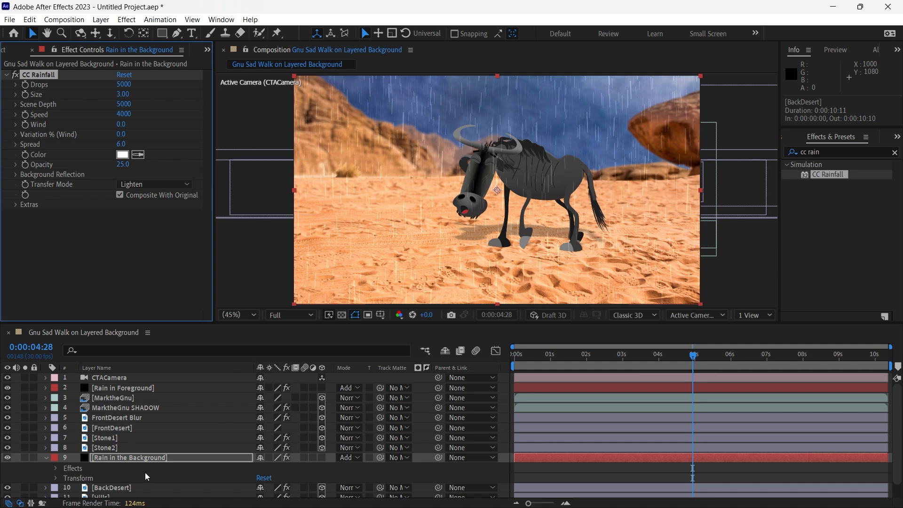
Step: Keyframe the Rain in the Background layer's opacity from 0% at 0:00:04:00 to 100% at 0:00:04:28
{"action": "left_click", "coordinate": [56, 478]}
{"action": "scroll", "coordinate": [57, 476], "scroll_direction": "down", "scroll_amount": 3}
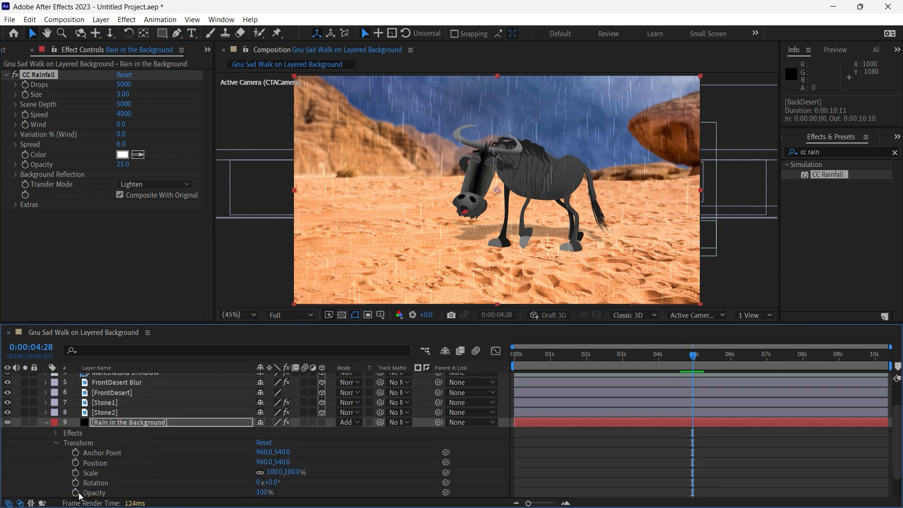
{"action": "left_click", "coordinate": [75, 492]}
{"action": "left_click_drag", "start_coordinate": [694, 356], "coordinate": [659, 356]}
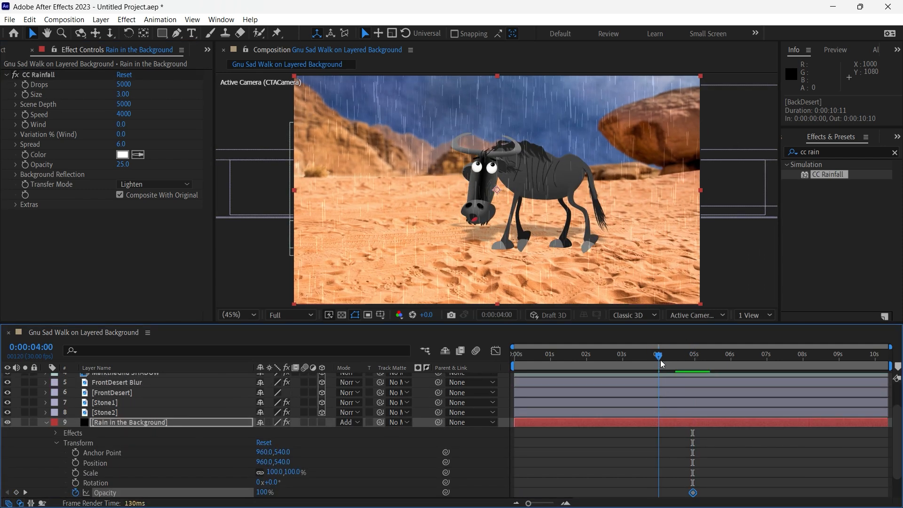
{"action": "left_click_drag", "start_coordinate": [261, 492], "coordinate": [198, 492]}
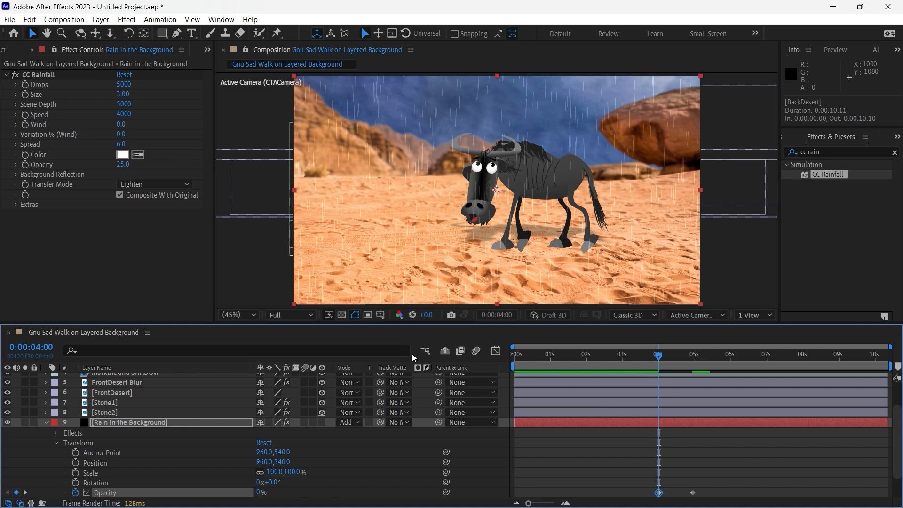
Step: Set the CC Rainfall Opacity of the Rain in the Background solid to 50
{"action": "left_click", "coordinate": [123, 166]}
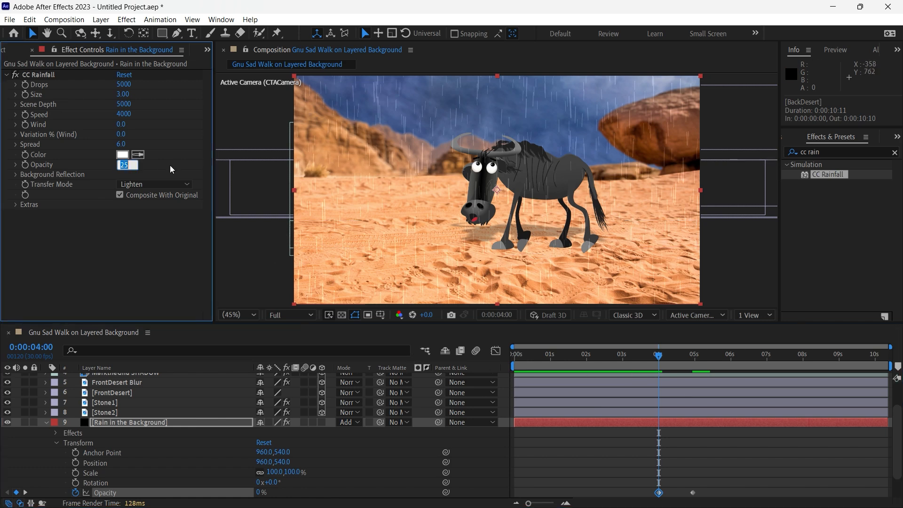
{"action": "type", "text": "50"}
{"action": "key", "text": "Return"}
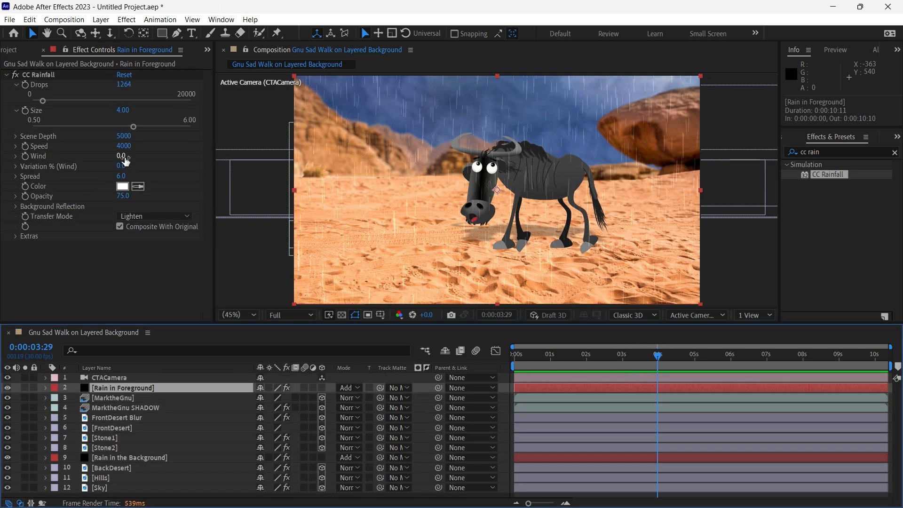
Step: Set the CC Rainfall Wind of the Rain in Foreground solid to -900 and preview the composition from 0:00:02:05
{"action": "mouse_move", "coordinate": [99, 160]}
{"action": "left_mouse_down"}
{"action": "mouse_move", "coordinate": [111, 160]}
{"action": "mouse_move", "coordinate": [101, 158]}
{"action": "left_mouse_up"}
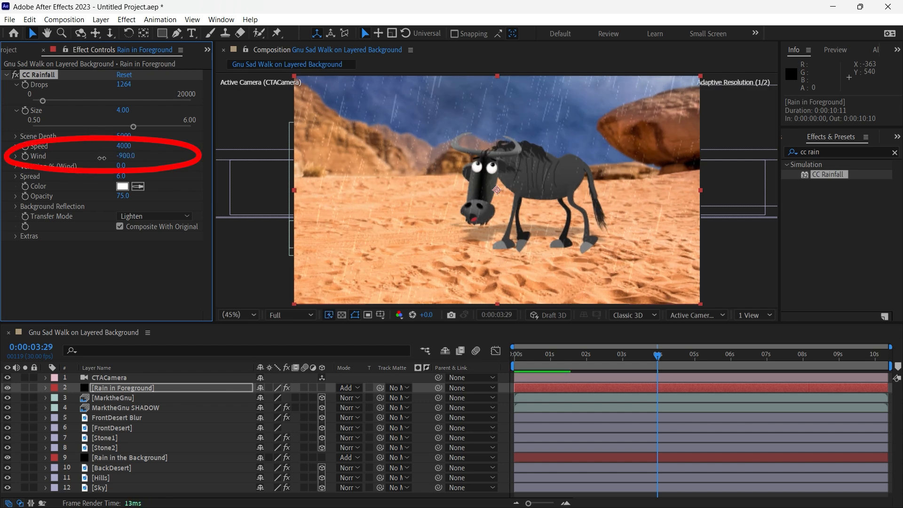
{"action": "left_click", "coordinate": [593, 354]}
{"action": "key", "text": "space"}
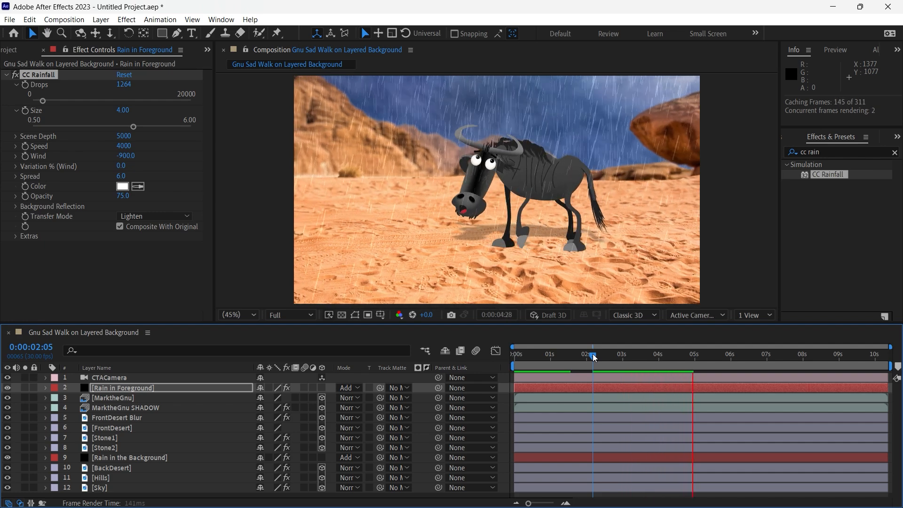
{"action": "key", "text": "space"}
Step: Set the CC Rainfall Wind of the Rain in the Background solid to -900 and preview the slanted rain
{"action": "left_click", "coordinate": [150, 459]}
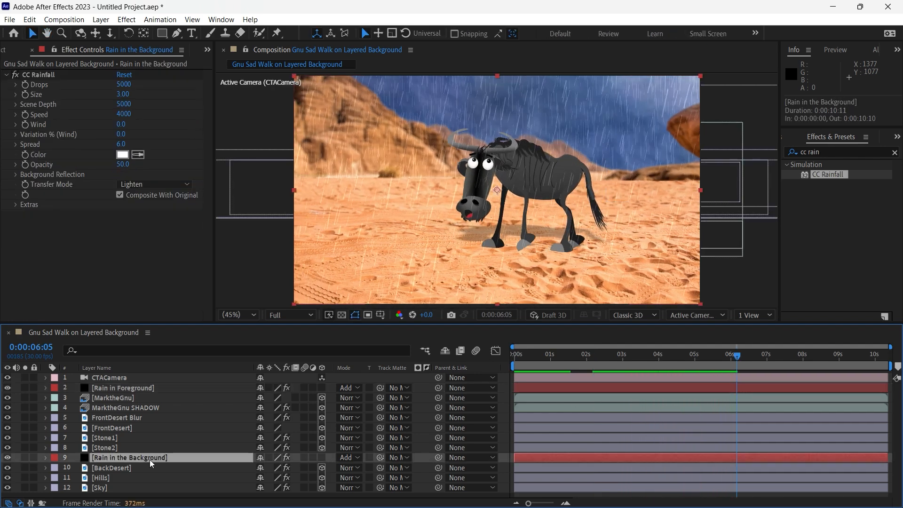
{"action": "left_click", "coordinate": [123, 125]}
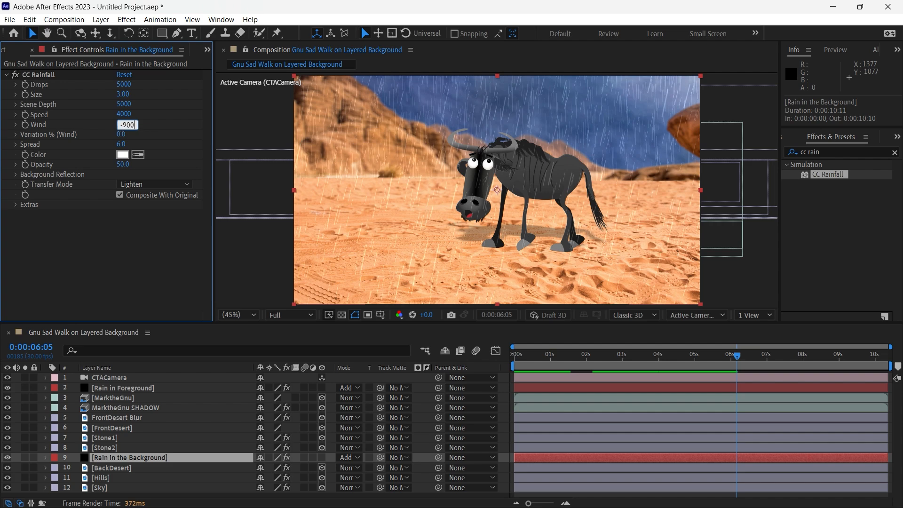
{"action": "type", "text": "-900"}
{"action": "key", "text": "Return"}
{"action": "key", "text": "space"}
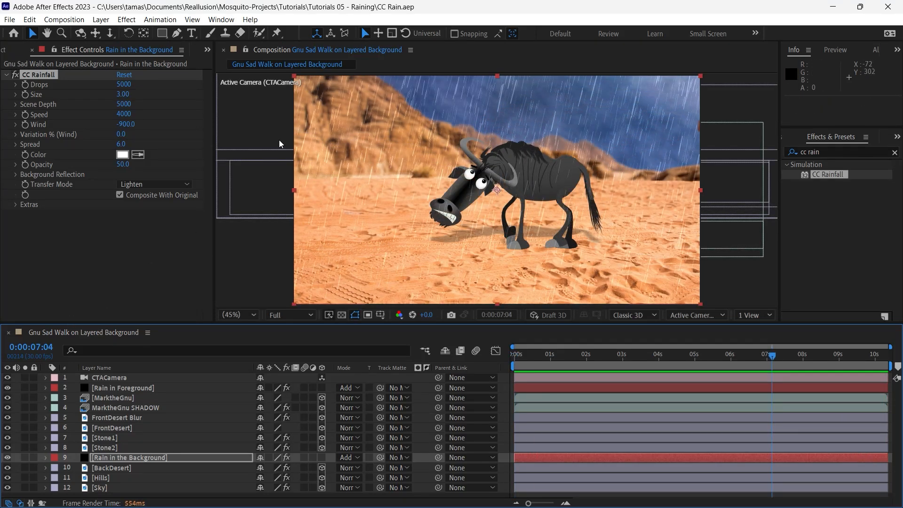
Step: Delete the CC Rainfall effect from both the Rain in the Background and Rain in Foreground solids
{"action": "left_click", "coordinate": [45, 458]}
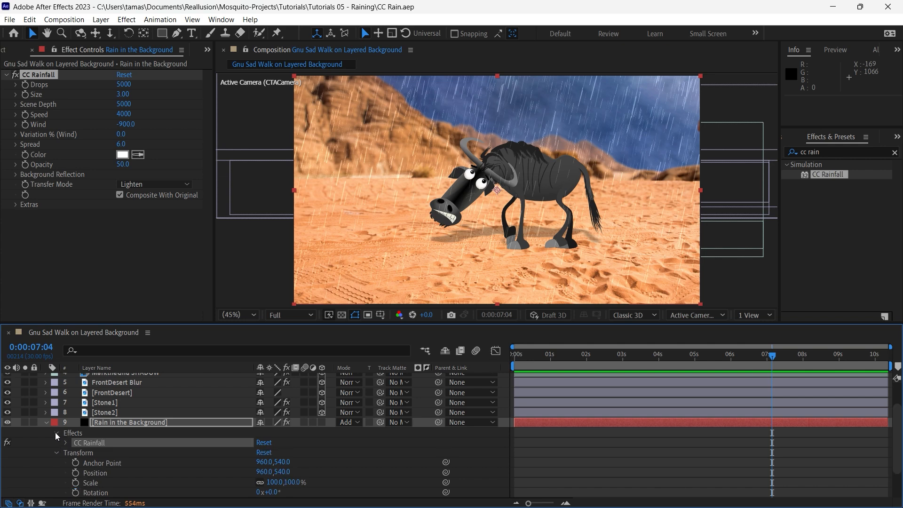
{"action": "left_click", "coordinate": [68, 432]}
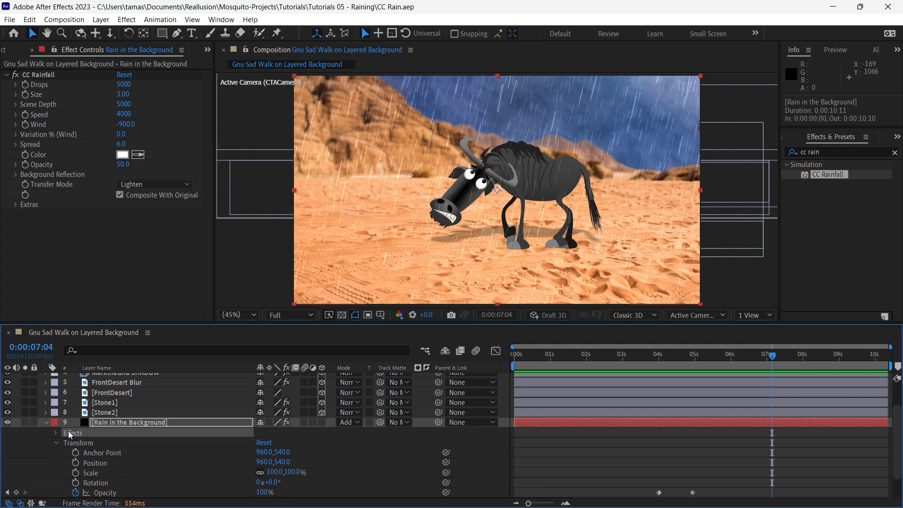
{"action": "key", "text": "Delete"}
{"action": "scroll", "coordinate": [103, 406], "scroll_direction": "up", "scroll_amount": 2}
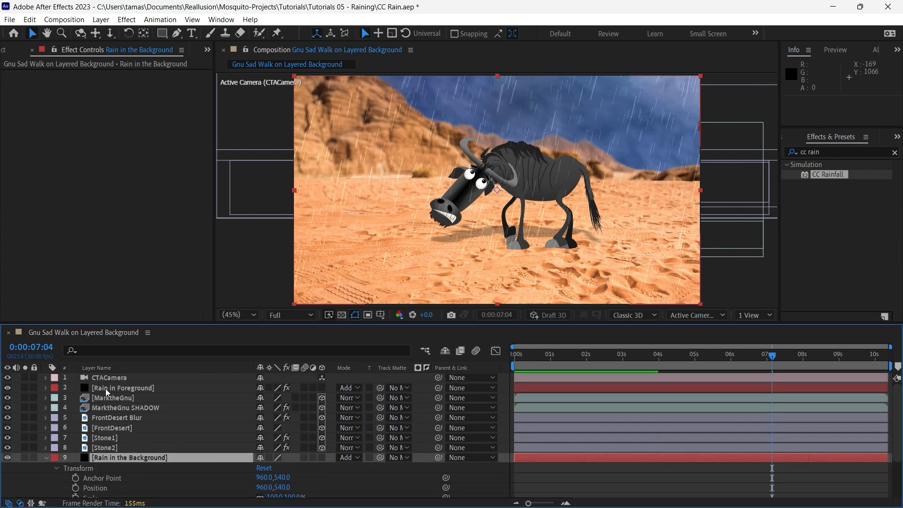
{"action": "left_click", "coordinate": [105, 388]}
{"action": "left_click", "coordinate": [33, 74]}
{"action": "key", "text": "Delete"}
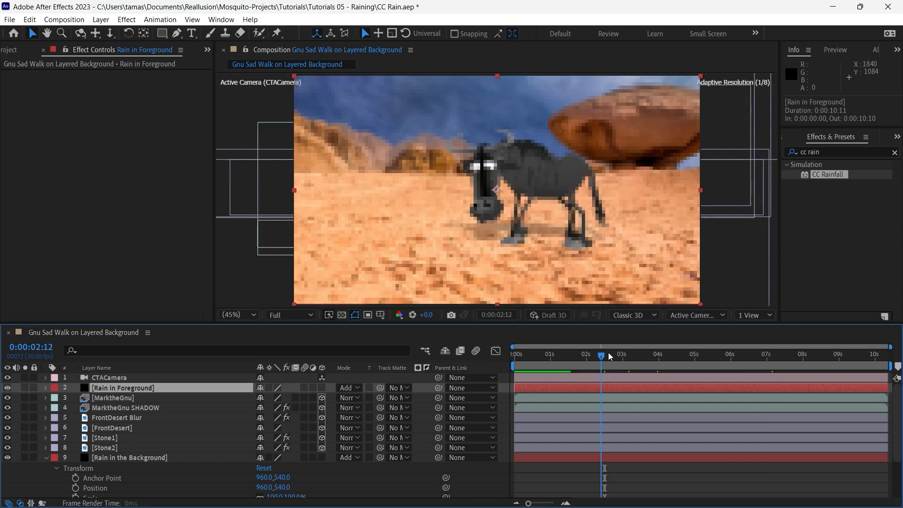
Step: Search the effects for "snow" and apply CC Snowfall to the Rain in Foreground solid
{"action": "left_click", "coordinate": [895, 153]}
{"action": "type", "text": "snow"}
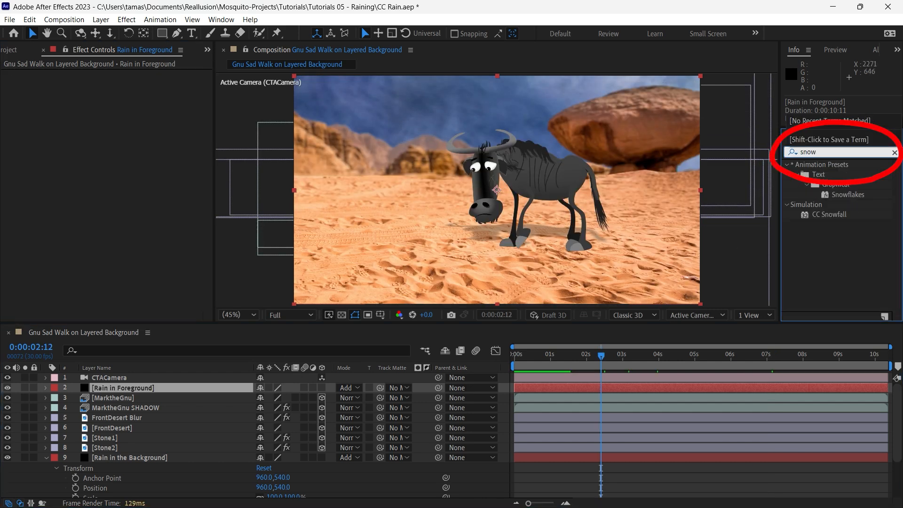
{"action": "left_click", "coordinate": [821, 216]}
{"action": "double_click", "coordinate": [821, 216]}
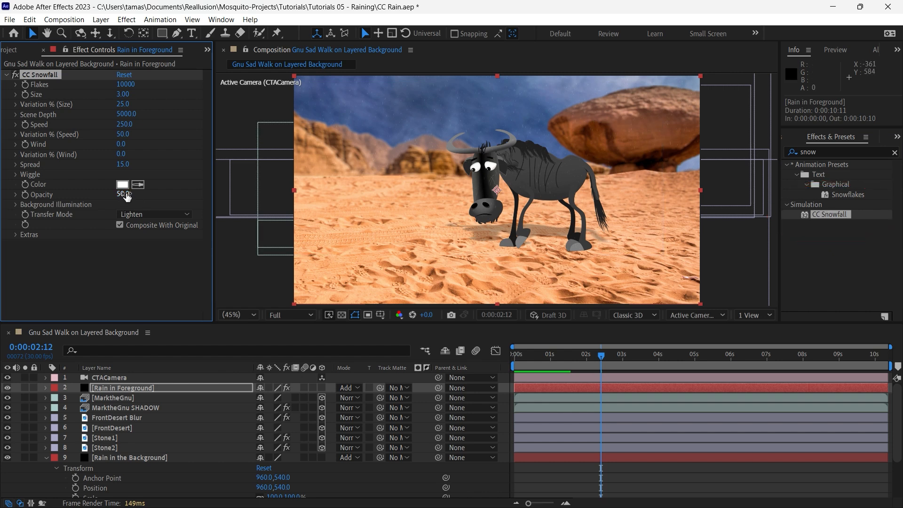
Step: Set the foreground CC Snowfall Opacity to 100, Size to 6 and Flakes to about 1859, and preview the snow
{"action": "left_click_drag", "start_coordinate": [127, 197], "coordinate": [184, 206]}
{"action": "left_click", "coordinate": [15, 94]}
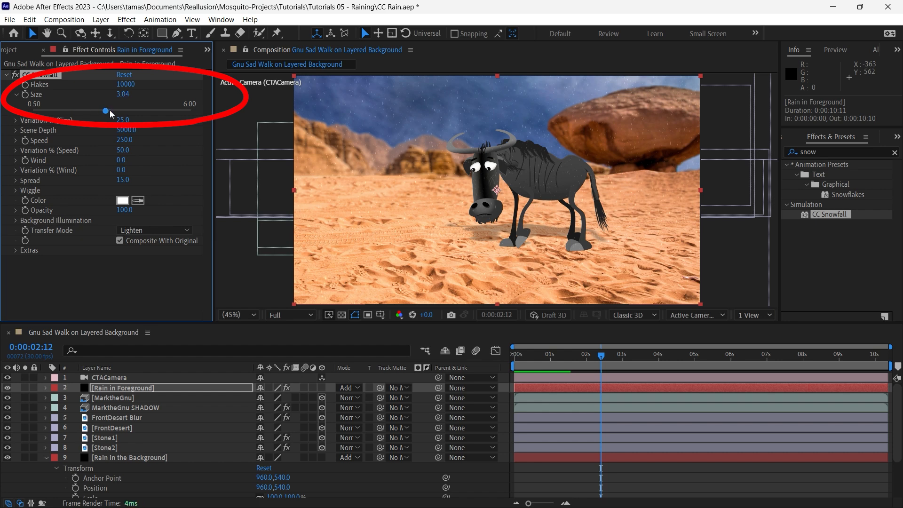
{"action": "left_click_drag", "start_coordinate": [109, 110], "coordinate": [190, 111]}
{"action": "left_click", "coordinate": [15, 85]}
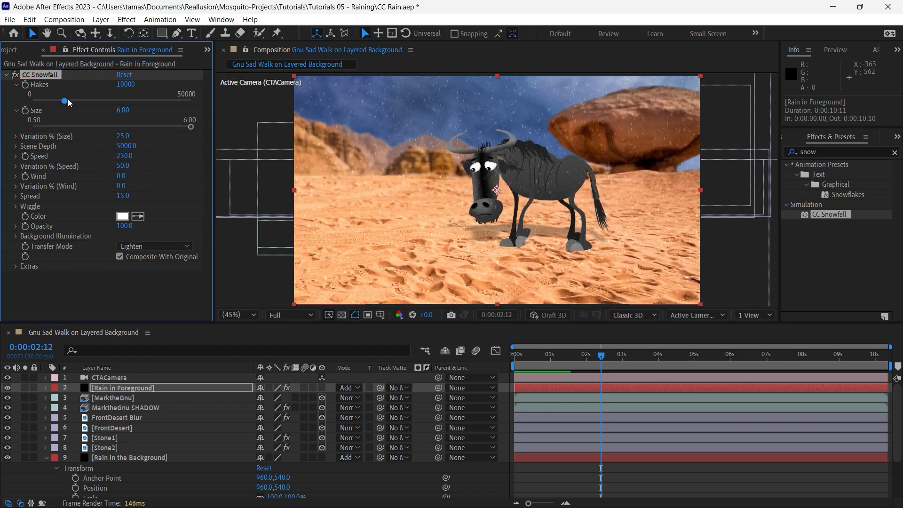
{"action": "left_click", "coordinate": [39, 101]}
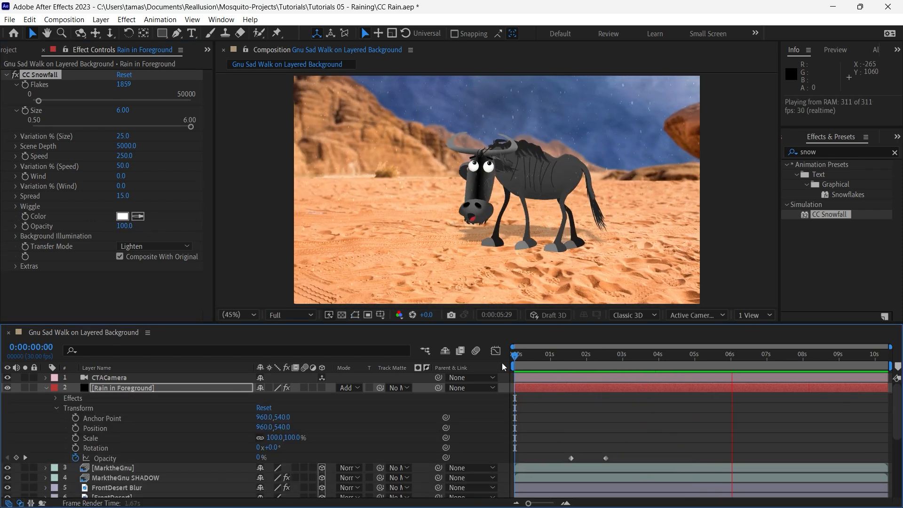
{"action": "key", "text": "space"}
Step: Move the current time to 0:00:04:28 and apply CC Snowfall to the Rain in the Background solid
{"action": "mouse_move", "coordinate": [759, 356]}
{"action": "left_mouse_down"}
{"action": "mouse_move", "coordinate": [736, 357]}
{"action": "mouse_move", "coordinate": [746, 355]}
{"action": "left_mouse_up"}
{"action": "left_click", "coordinate": [46, 388]}
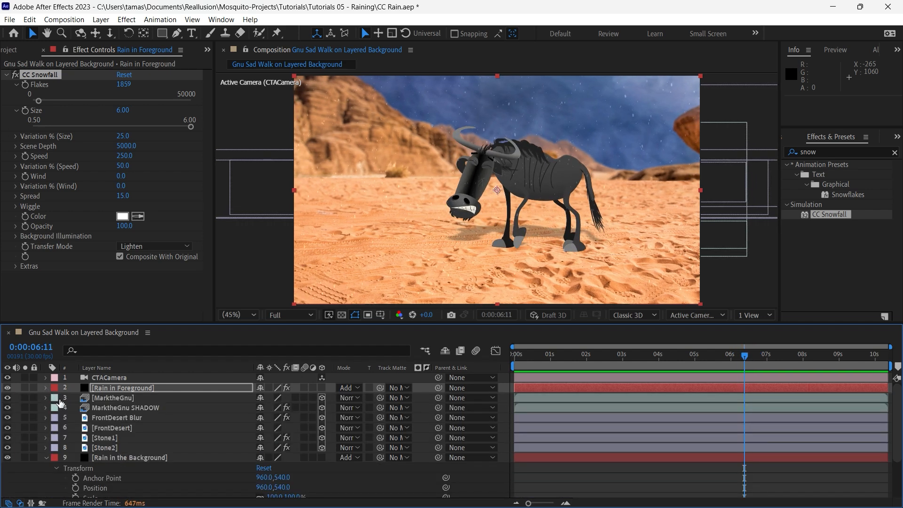
{"action": "scroll", "coordinate": [224, 479], "scroll_direction": "down", "scroll_amount": 3}
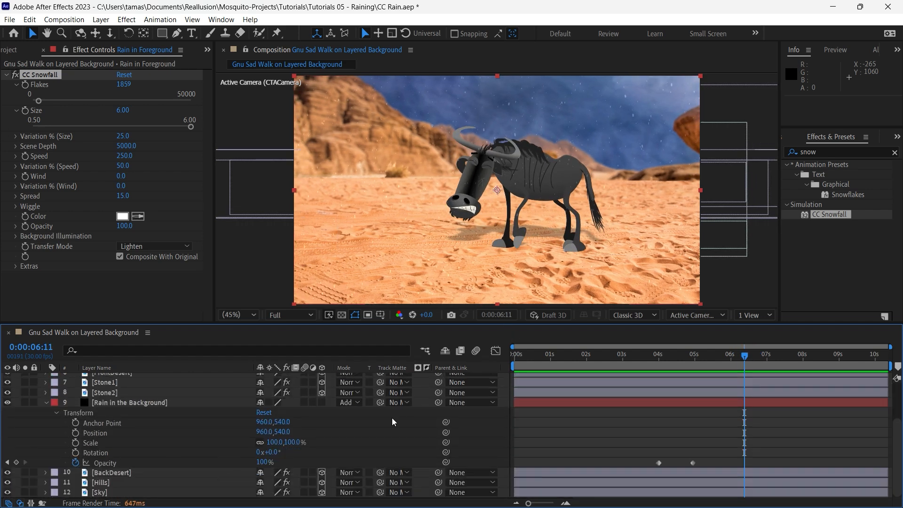
{"action": "left_click_drag", "start_coordinate": [744, 356], "coordinate": [693, 366]}
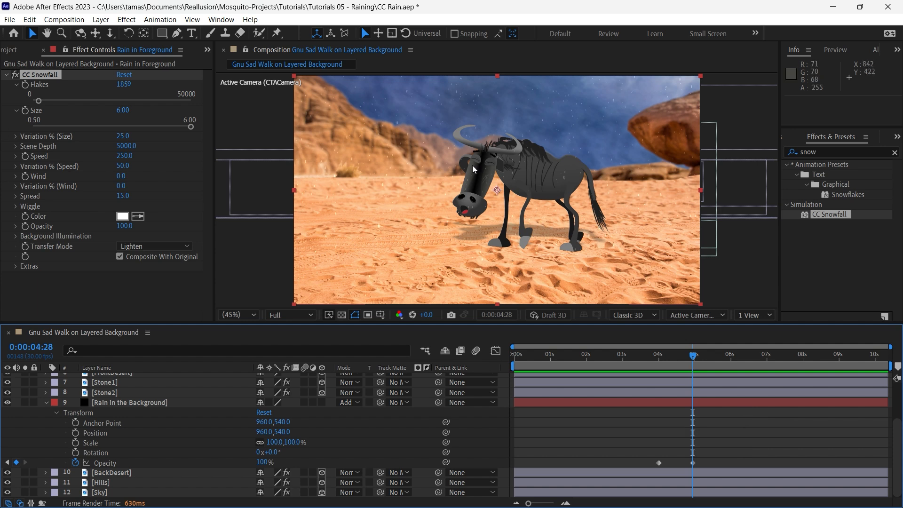
{"action": "left_click", "coordinate": [129, 402]}
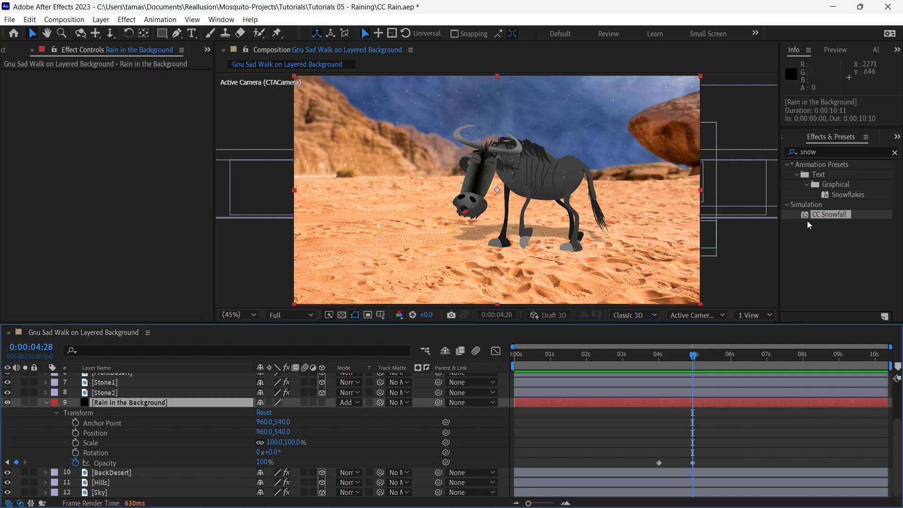
{"action": "double_click", "coordinate": [817, 216]}
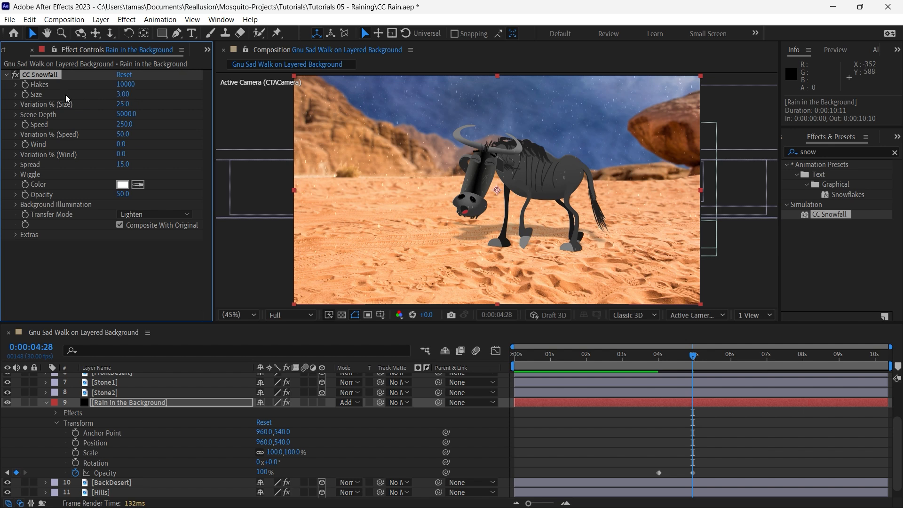
Step: Set the background CC Snowfall Size to 6, Scene Depth to about 2673 and Opacity to 100, and return to the composition's start
{"action": "left_click", "coordinate": [16, 95]}
{"action": "left_click_drag", "start_coordinate": [106, 111], "coordinate": [219, 108]}
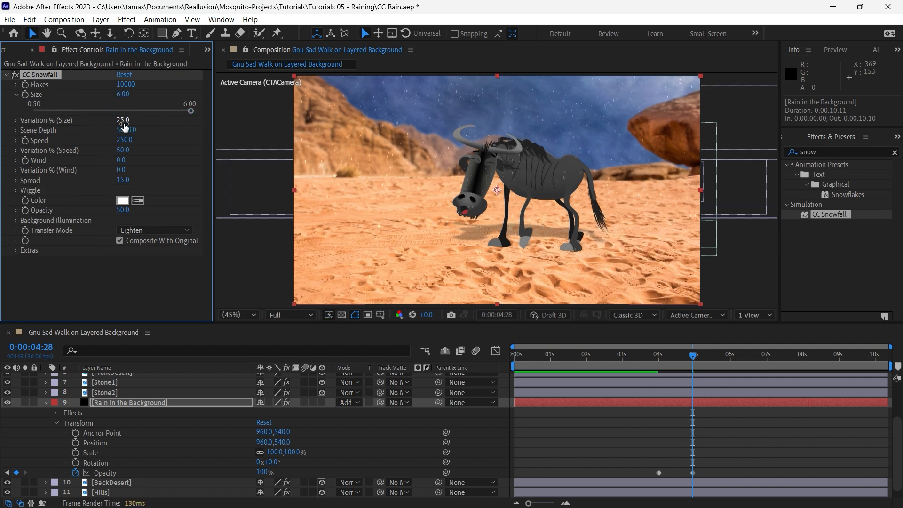
{"action": "left_click", "coordinate": [15, 129]}
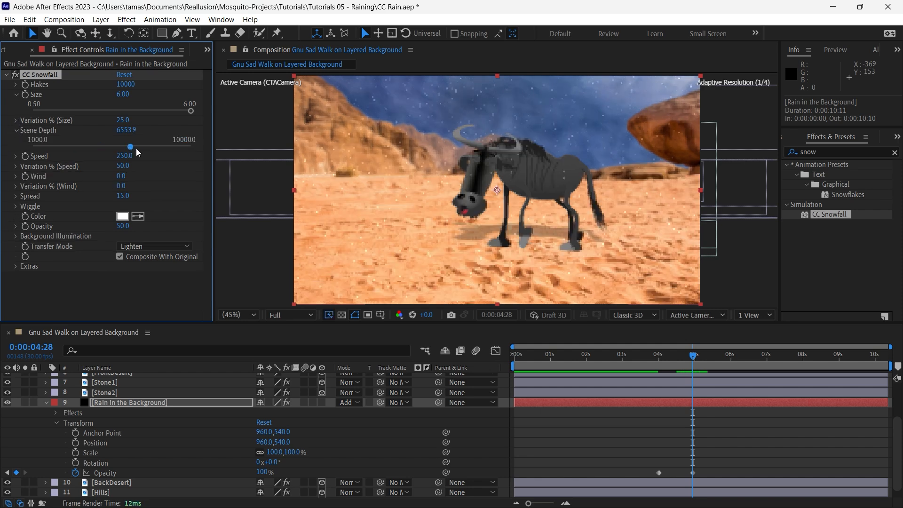
{"action": "left_click_drag", "start_coordinate": [137, 147], "coordinate": [63, 145]}
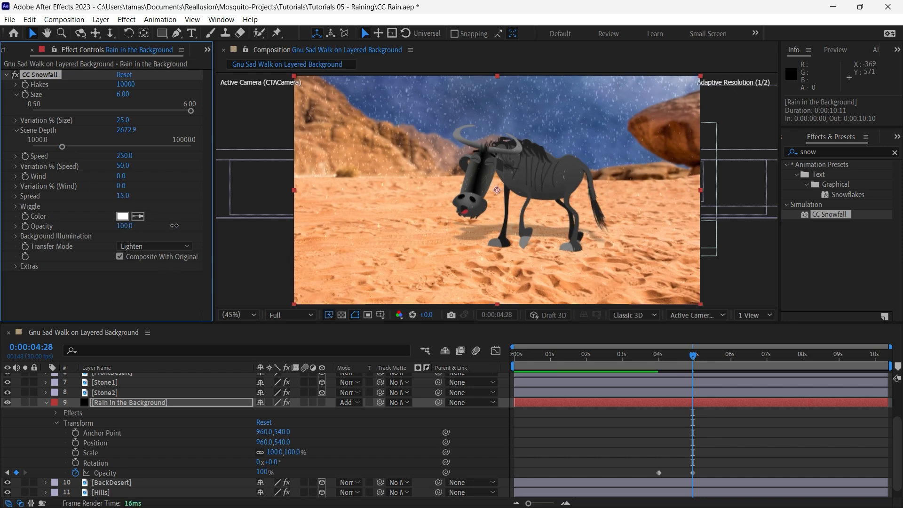
{"action": "left_click_drag", "start_coordinate": [174, 225], "coordinate": [175, 229]}
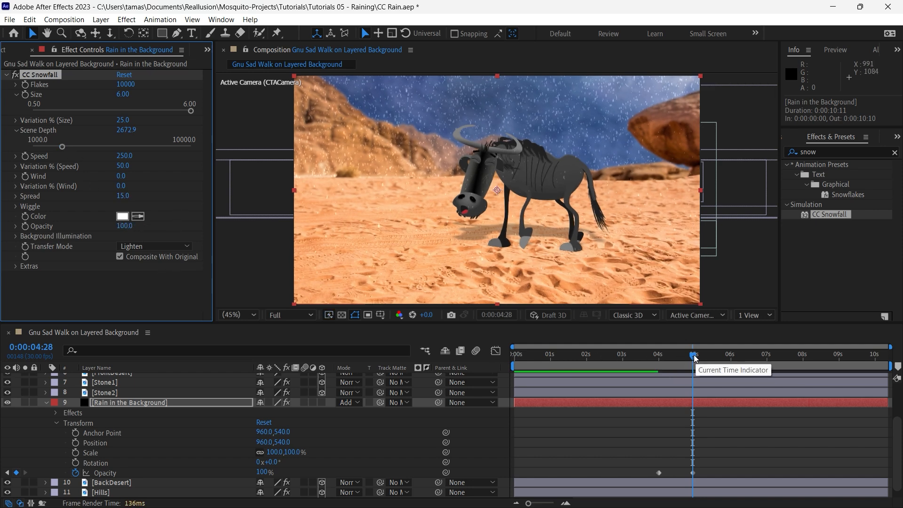
{"action": "left_click_drag", "start_coordinate": [694, 356], "coordinate": [476, 355]}
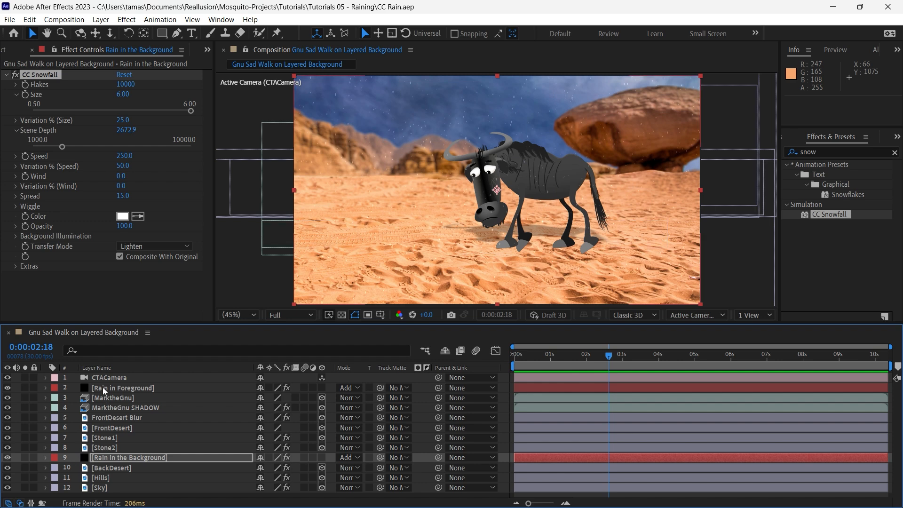
Step: Delete the CC Snowfall effect from both the Rain in the Background and Rain in Foreground solids
{"action": "left_click", "coordinate": [32, 78]}
{"action": "key", "text": "Delete"}
{"action": "left_click", "coordinate": [101, 388]}
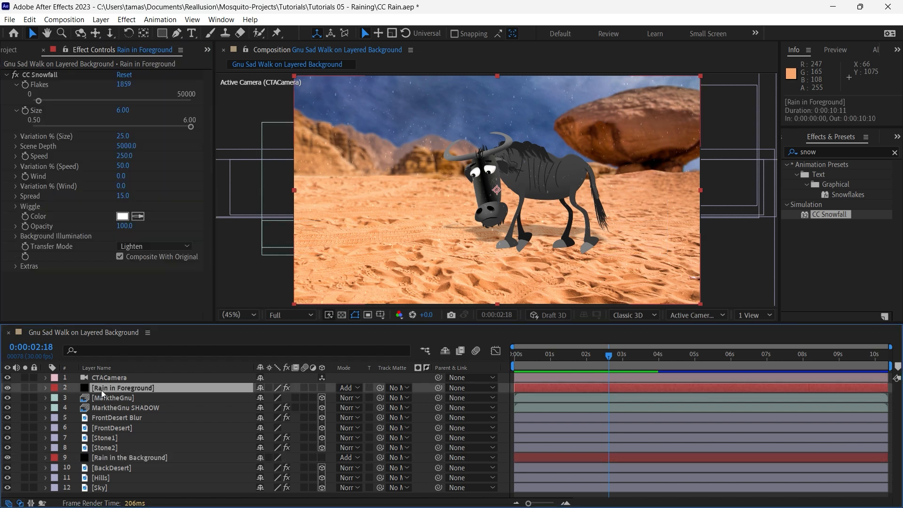
{"action": "left_click", "coordinate": [36, 76]}
{"action": "key", "text": "Delete"}
Step: Search the effects for "cc bubbles", apply CC Bubbles to the Rain in Foreground solid, and preview it
{"action": "left_click", "coordinate": [46, 388]}
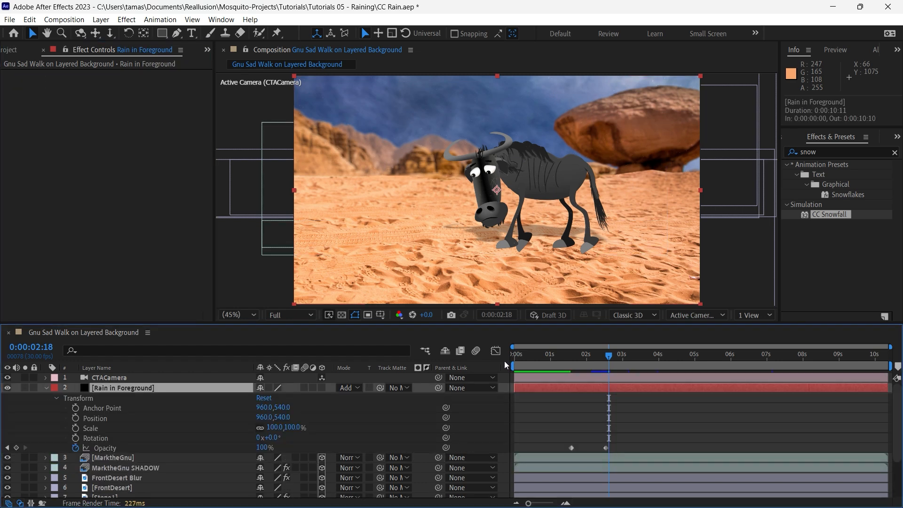
{"action": "left_click", "coordinate": [894, 153]}
{"action": "left_click", "coordinate": [864, 151]}
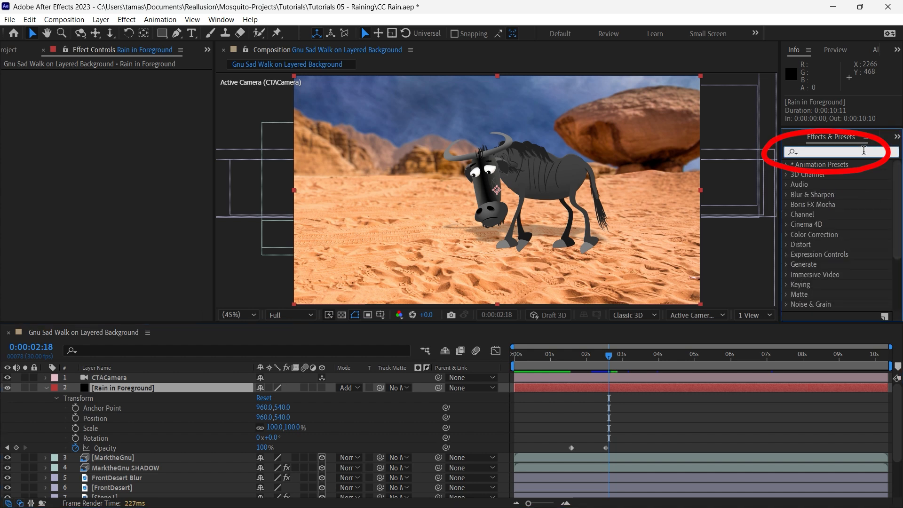
{"action": "type", "text": "cc bubbles"}
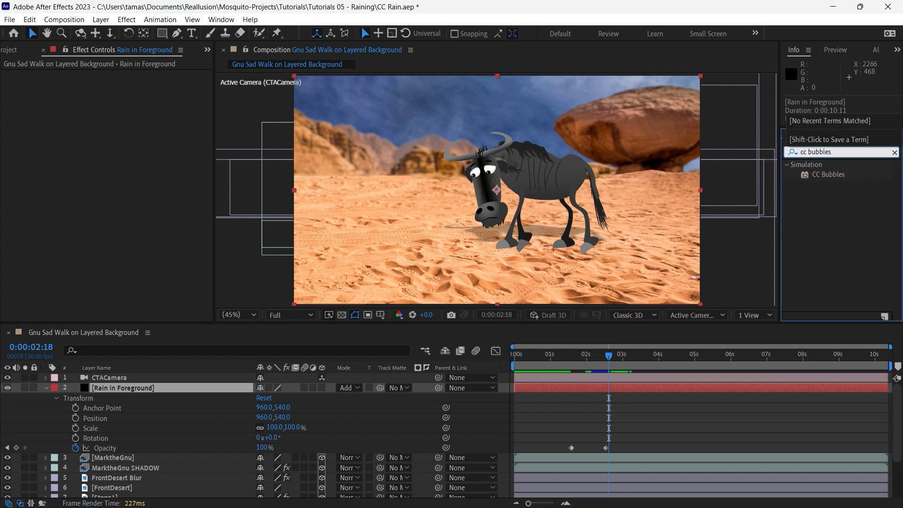
{"action": "key", "text": "Return"}
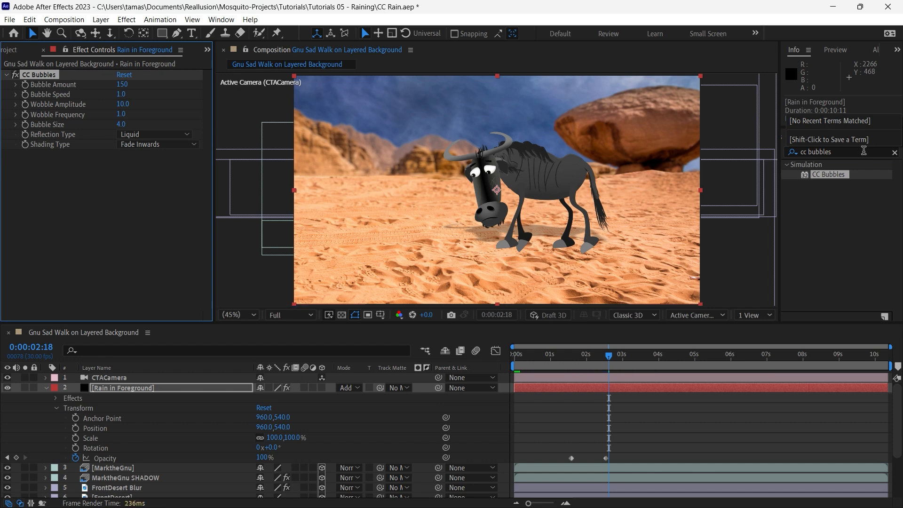
{"action": "key", "text": "space"}
Step: Change the Rain in Foreground solid's color to white (FFFFFF) and rename it Snow in Foreground
{"action": "left_click", "coordinate": [101, 20]}
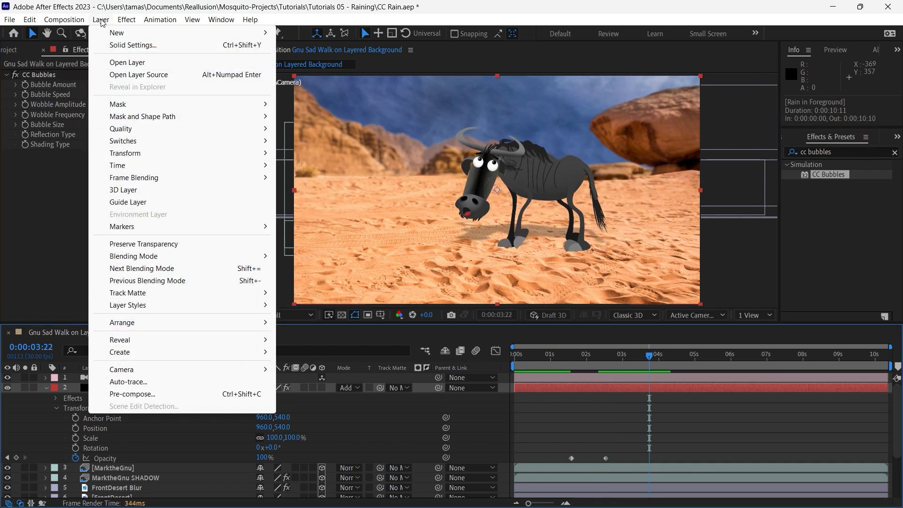
{"action": "left_click", "coordinate": [122, 45]}
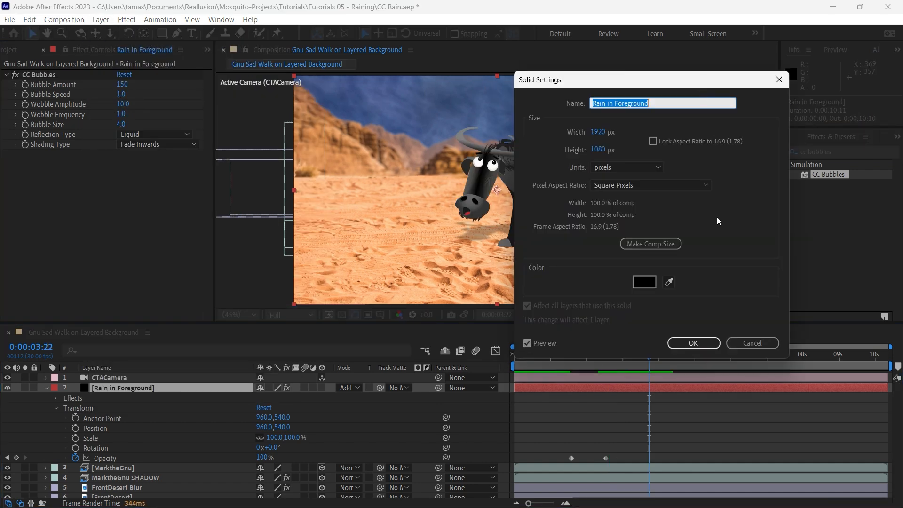
{"action": "left_click", "coordinate": [649, 284]}
{"action": "left_click", "coordinate": [499, 245]}
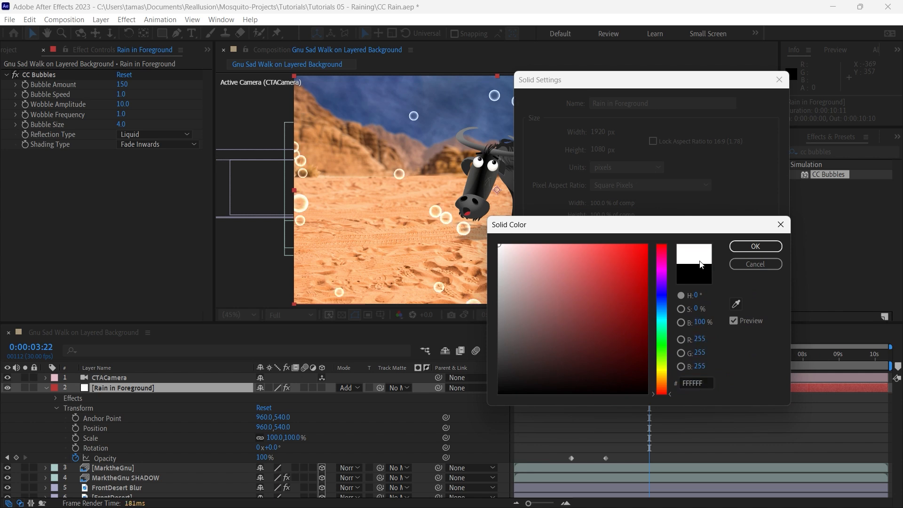
{"action": "left_click", "coordinate": [756, 246]}
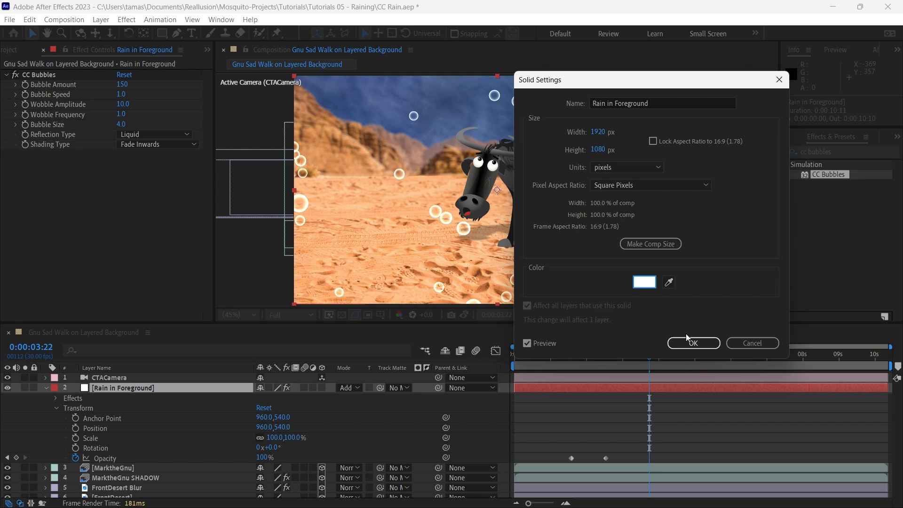
{"action": "left_click_drag", "start_coordinate": [606, 103], "coordinate": [576, 100]}
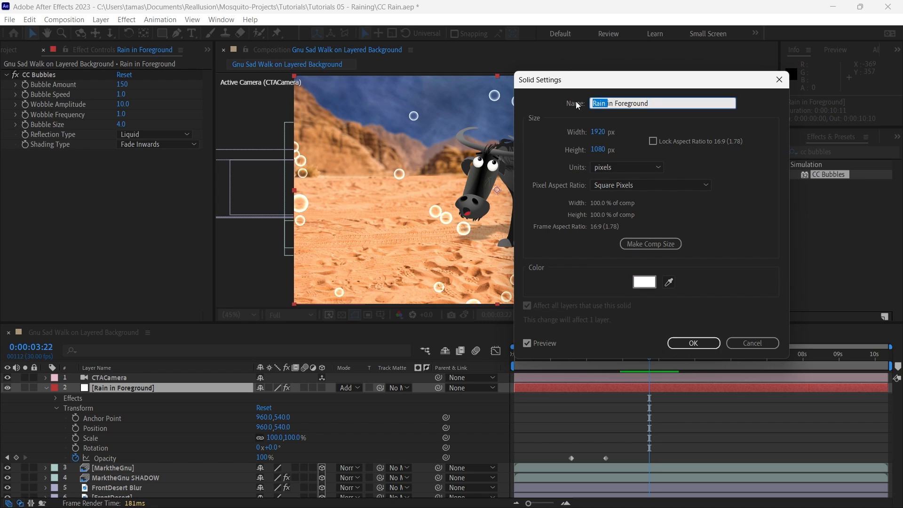
{"action": "type", "text": "Snow"}
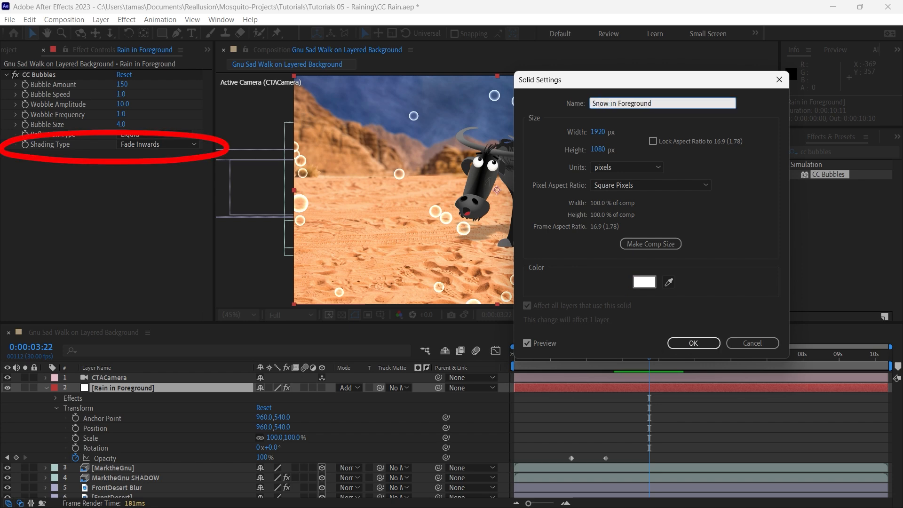
{"action": "key", "text": "Return"}
Step: Set the foreground CC Bubbles Shading Type to Fade Outwards and Bubble Size to 2.0, and preview the result
{"action": "left_click", "coordinate": [195, 143]}
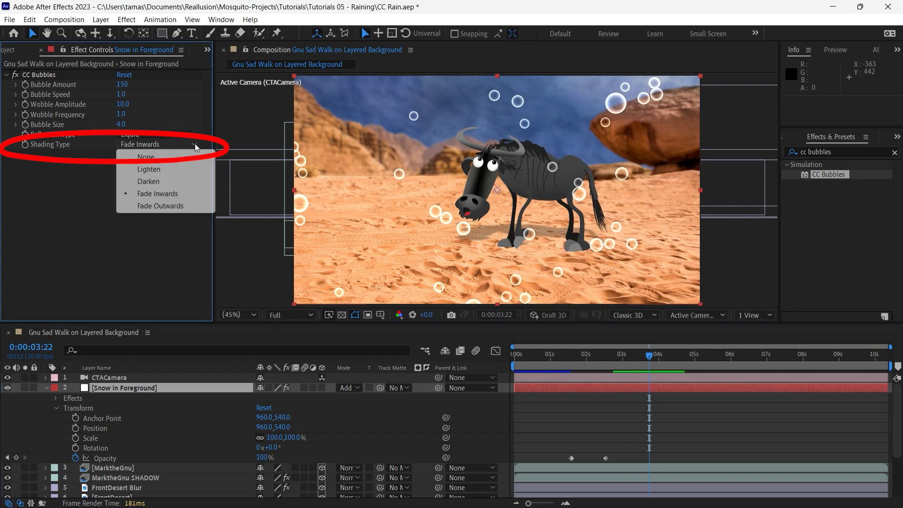
{"action": "left_click", "coordinate": [175, 208]}
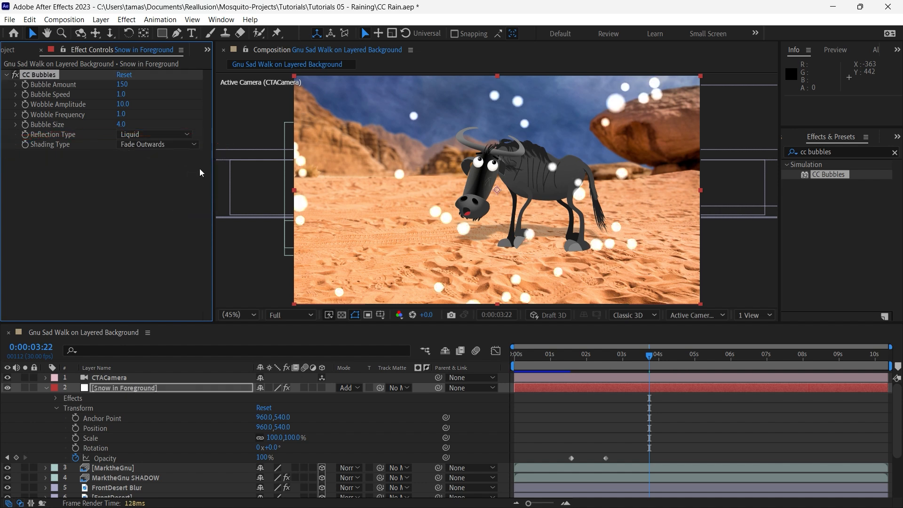
{"action": "mouse_move", "coordinate": [649, 356]}
{"action": "left_mouse_down"}
{"action": "mouse_move", "coordinate": [585, 356]}
{"action": "mouse_move", "coordinate": [638, 356]}
{"action": "left_mouse_up"}
{"action": "left_click_drag", "start_coordinate": [126, 129], "coordinate": [113, 131]}
{"action": "left_click", "coordinate": [16, 125]}
{"action": "left_click_drag", "start_coordinate": [55, 143], "coordinate": [50, 141]}
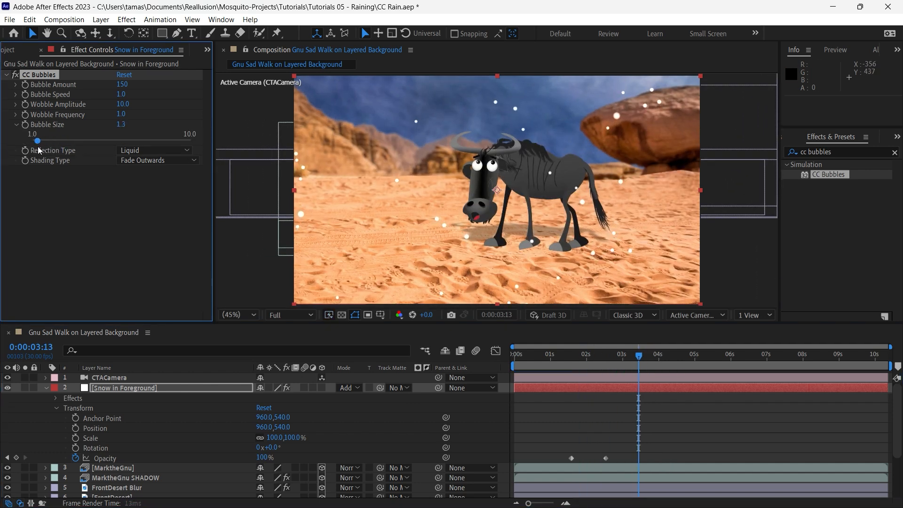
{"action": "left_click", "coordinate": [592, 357]}
{"action": "key", "text": "space"}
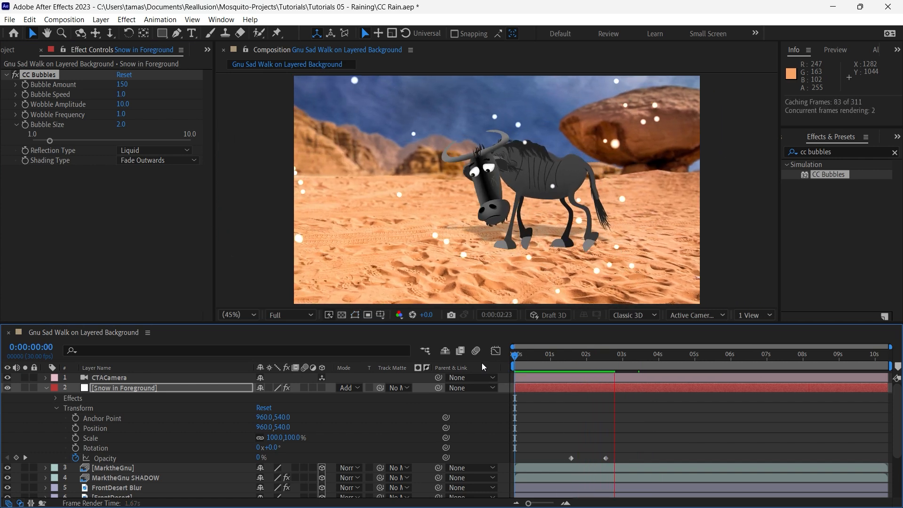
{"action": "key", "text": "space"}
Step: Preview the foreground bubbles with a Bubble Speed of -8.0, and set the Bubble Speed to -1.0
{"action": "left_click", "coordinate": [16, 95]}
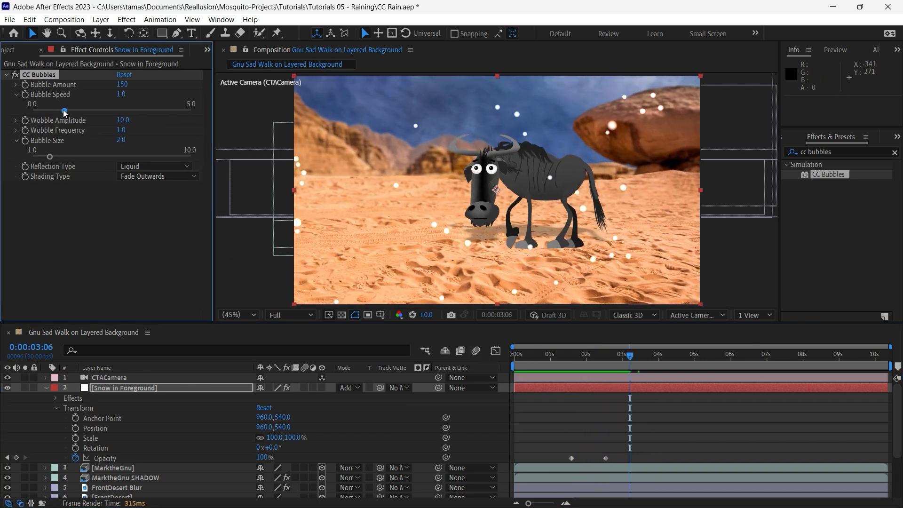
{"action": "left_click_drag", "start_coordinate": [65, 112], "coordinate": [32, 111]}
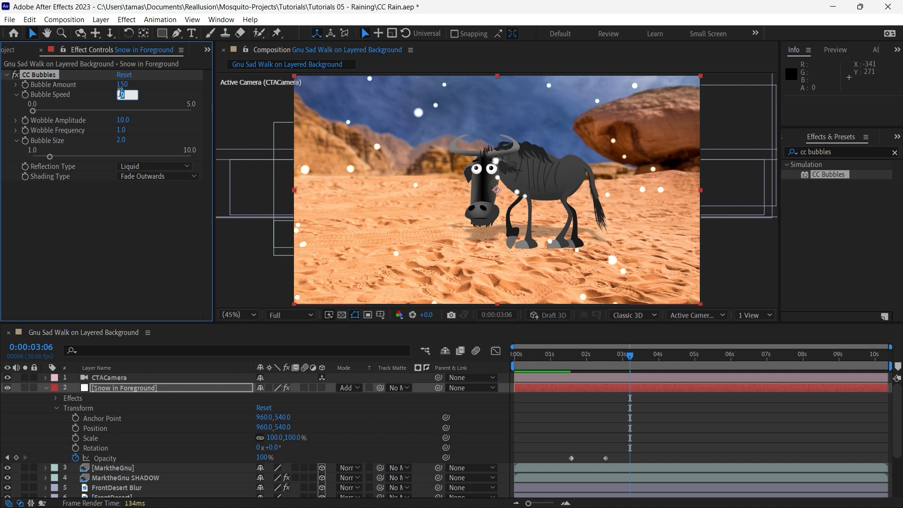
{"action": "type", "text": "-1"}
{"action": "key", "text": "Return"}
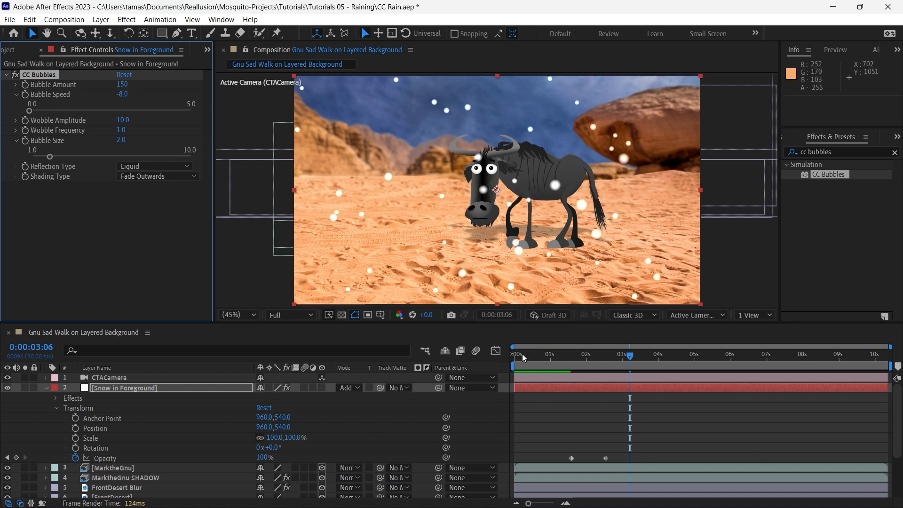
{"action": "key", "text": "space"}
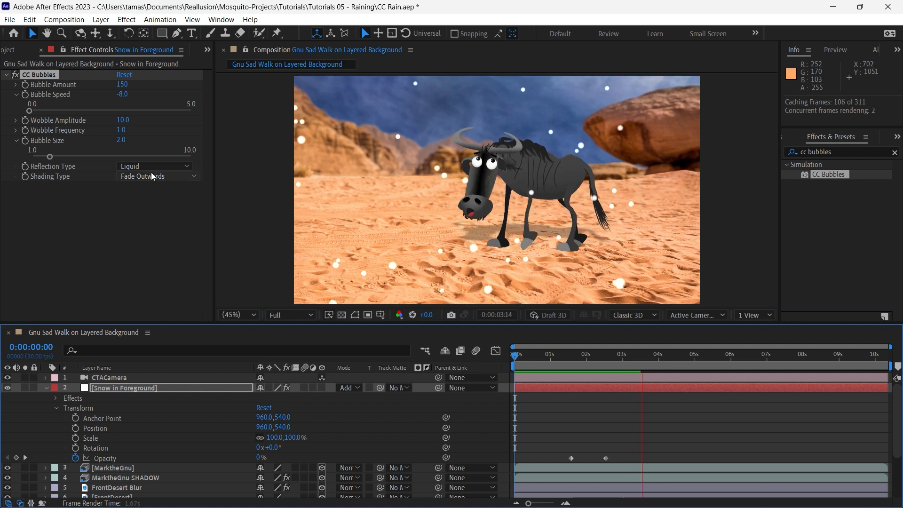
{"action": "left_click", "coordinate": [122, 94]}
{"action": "type", "text": "-"}
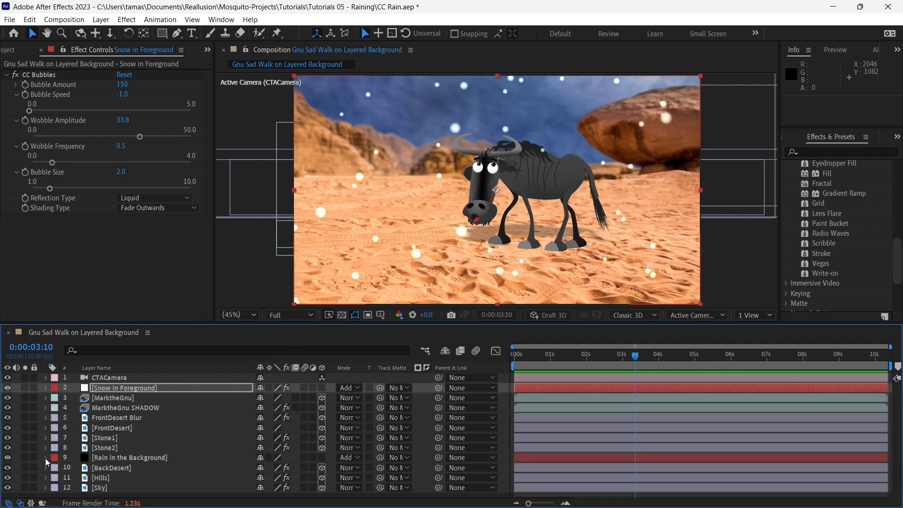
Step: Search the effects for "cc b" and apply CC Bubbles to the Rain in the Background solid
{"action": "left_click", "coordinate": [46, 459]}
{"action": "left_click", "coordinate": [103, 433]}
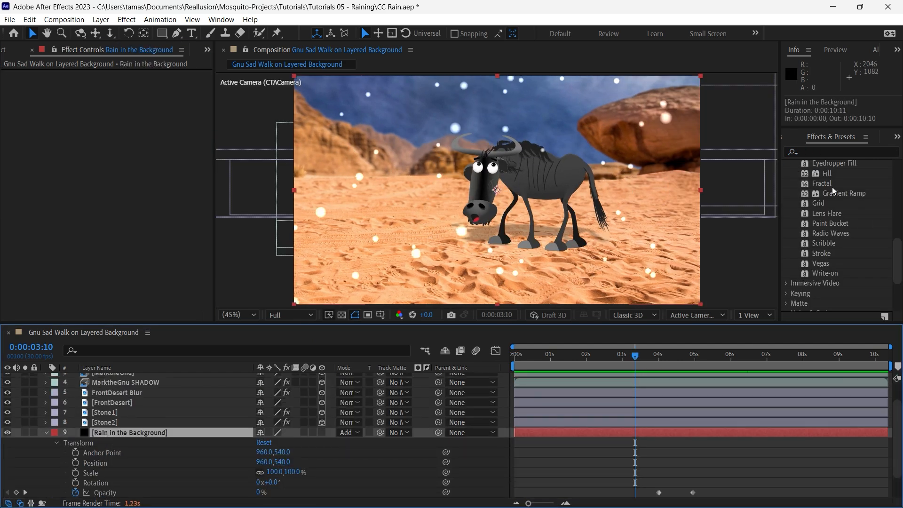
{"action": "left_click", "coordinate": [817, 150]}
{"action": "type", "text": "cc b"}
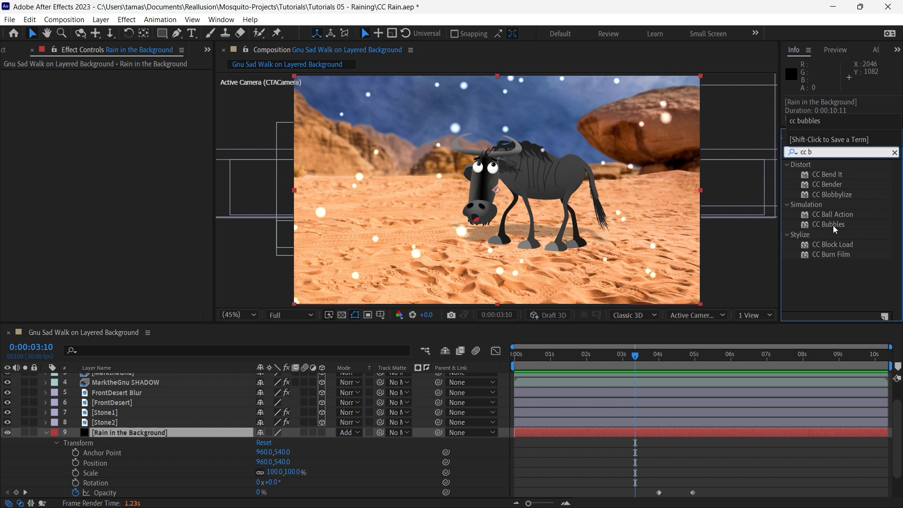
{"action": "double_click", "coordinate": [830, 224]}
Step: Set the background CC Bubbles Shading Type to Fade Outwards and the solid's blending mode to Normal
{"action": "left_click", "coordinate": [153, 144]}
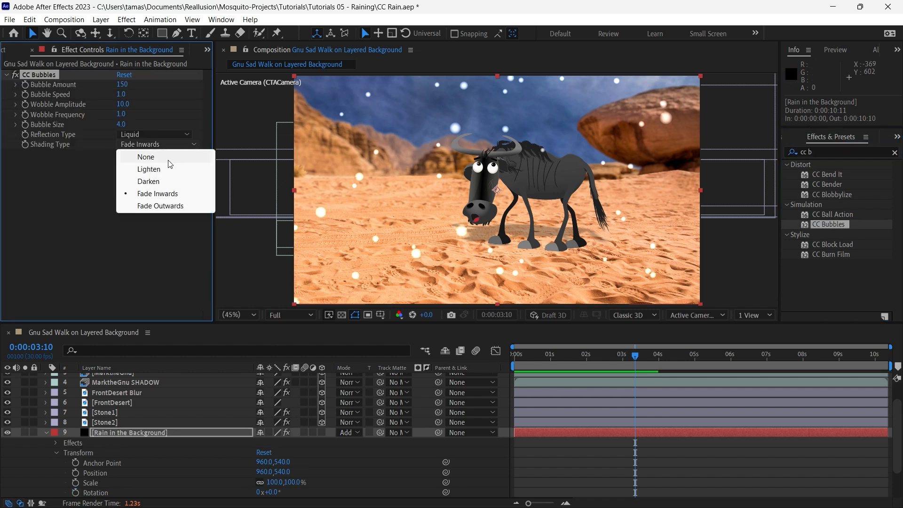
{"action": "left_click", "coordinate": [167, 206]}
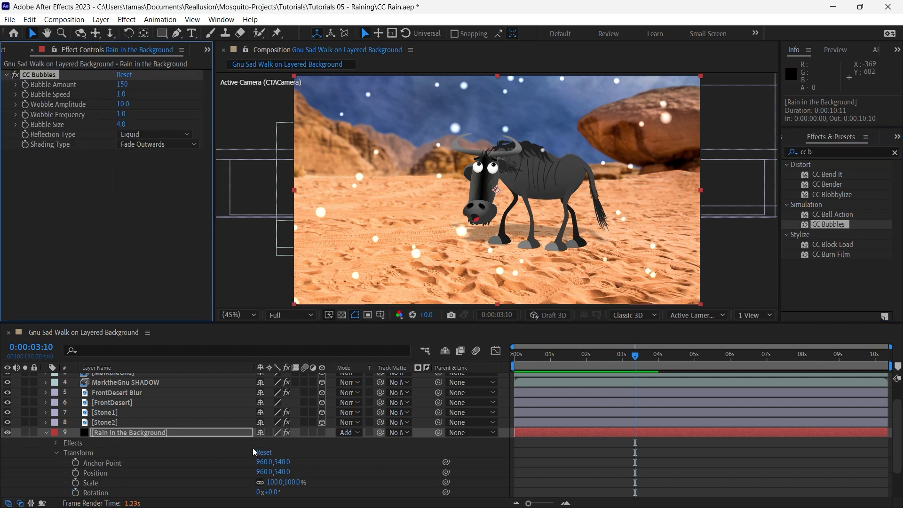
{"action": "left_click", "coordinate": [361, 431]}
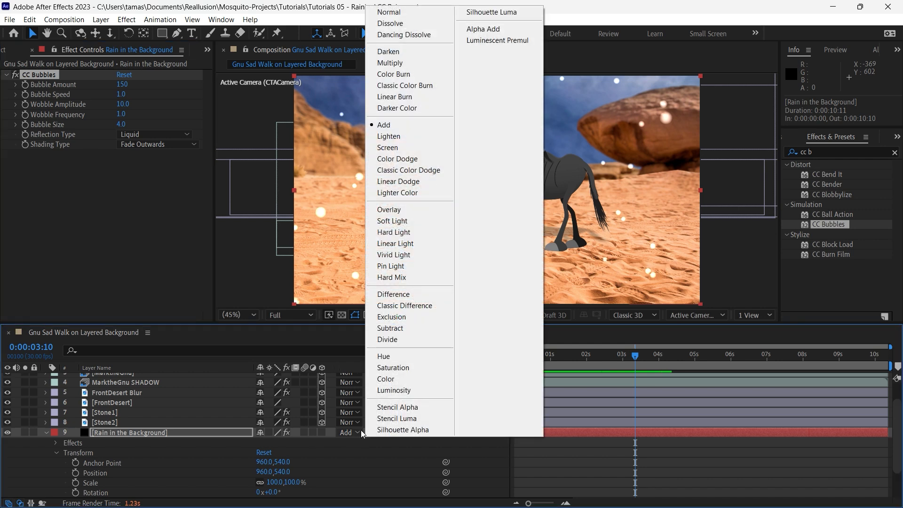
{"action": "left_click", "coordinate": [389, 12]}
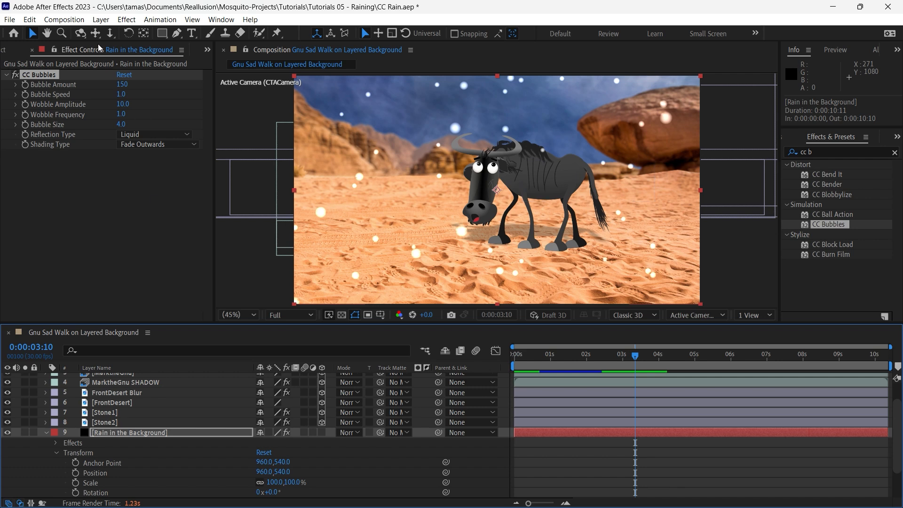
Step: Rename the Rain in the Background solid as Snow in the Background
{"action": "left_click", "coordinate": [102, 20]}
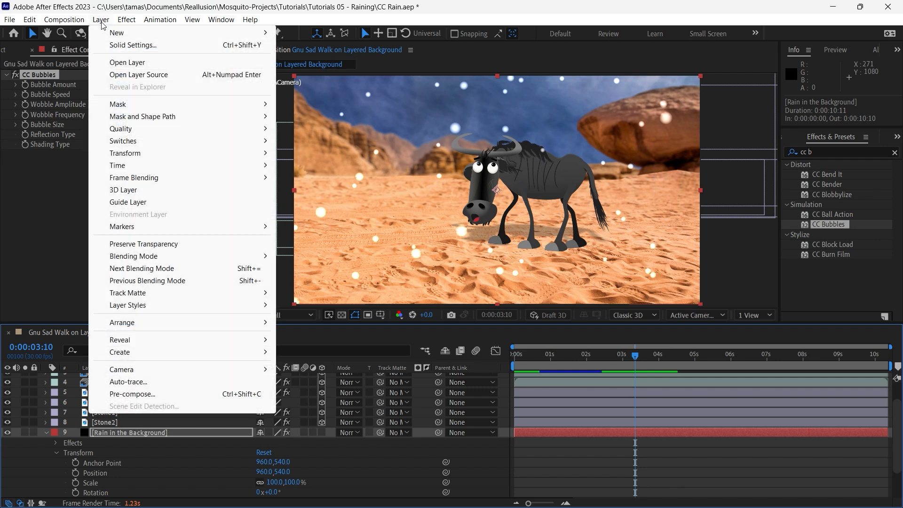
{"action": "left_click", "coordinate": [118, 45]}
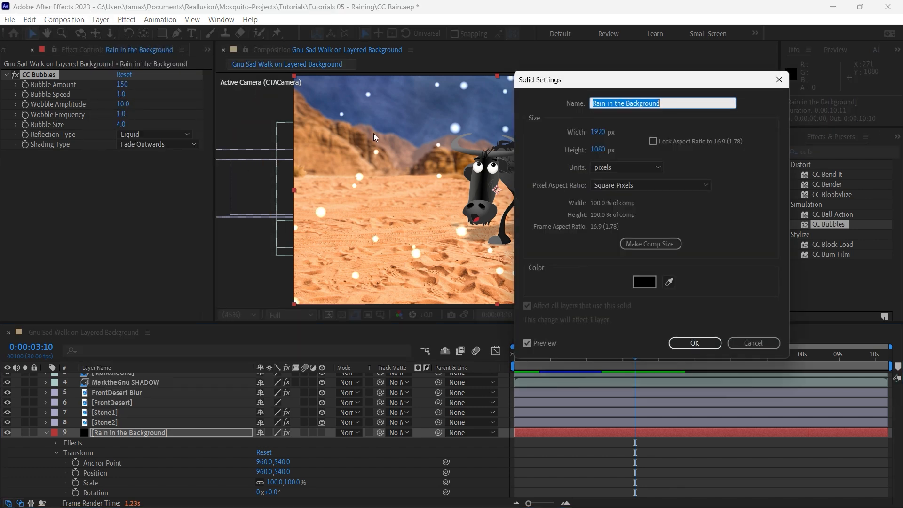
{"action": "left_click", "coordinate": [606, 102]}
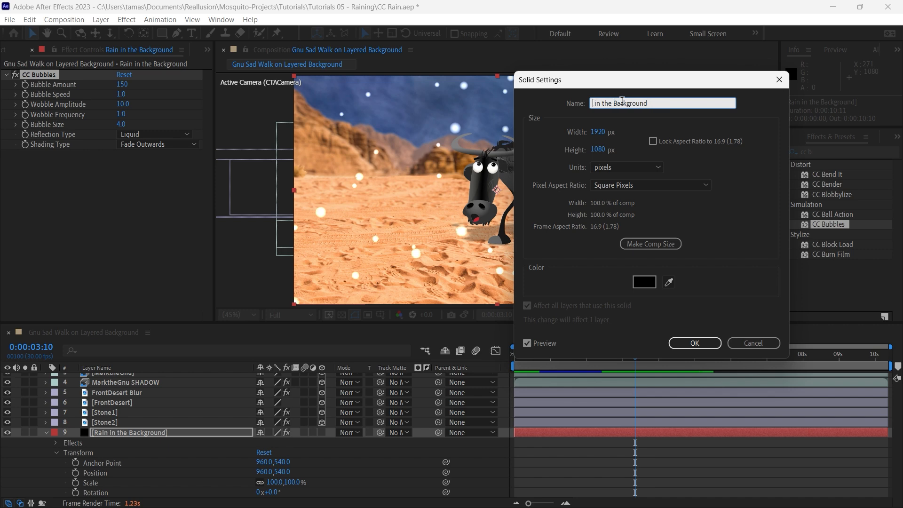
{"action": "key", "text": "Return"}
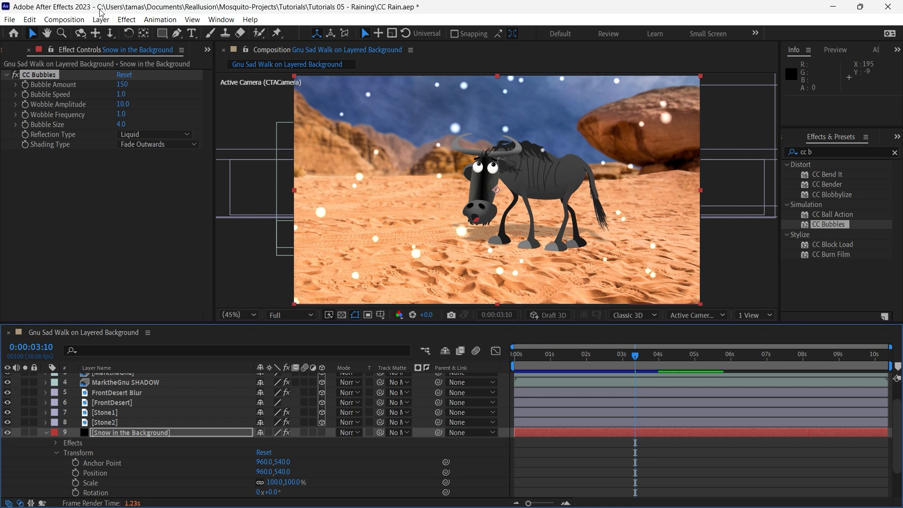
Step: Change the Snow in the Background solid's color to white (FFFFFF)
{"action": "left_click", "coordinate": [96, 21]}
{"action": "left_click", "coordinate": [132, 43]}
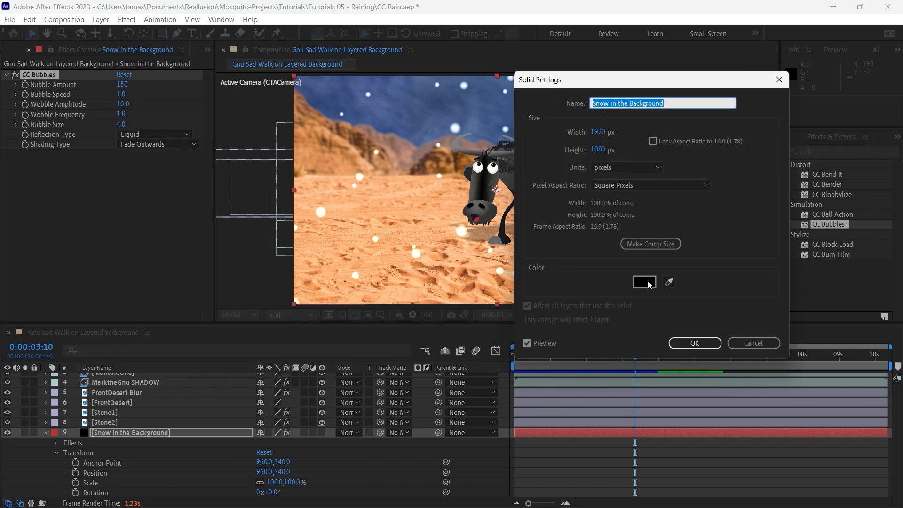
{"action": "left_click", "coordinate": [649, 283]}
{"action": "left_click_drag", "start_coordinate": [624, 298], "coordinate": [443, 221]}
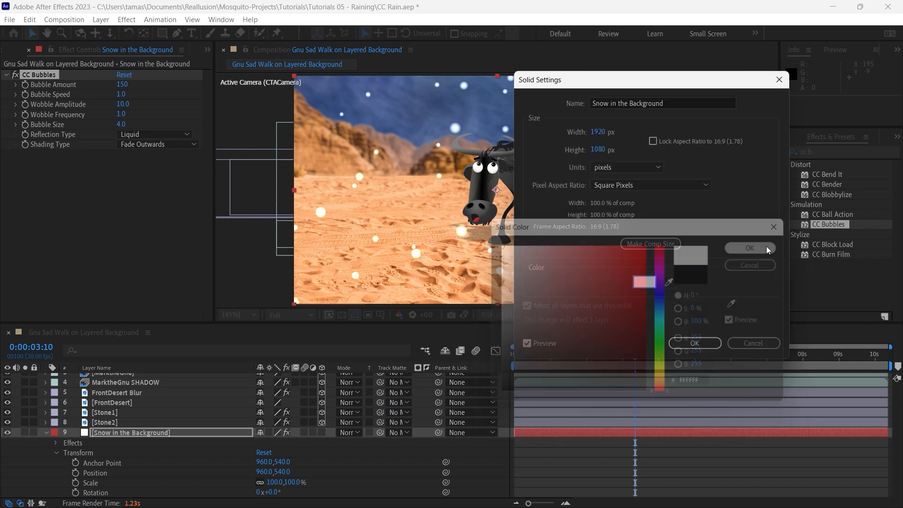
{"action": "left_click", "coordinate": [766, 247]}
{"action": "left_click", "coordinate": [688, 343]}
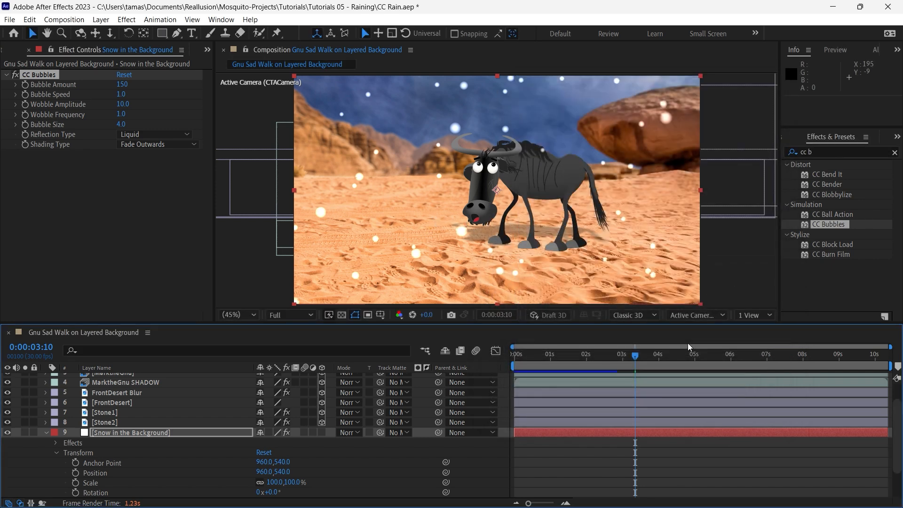
Step: Move the current time to 0:00:06:11 and collapse the Snow in the Background layer's properties
{"action": "left_click_drag", "start_coordinate": [634, 361], "coordinate": [744, 366]}
{"action": "left_click", "coordinate": [47, 432]}
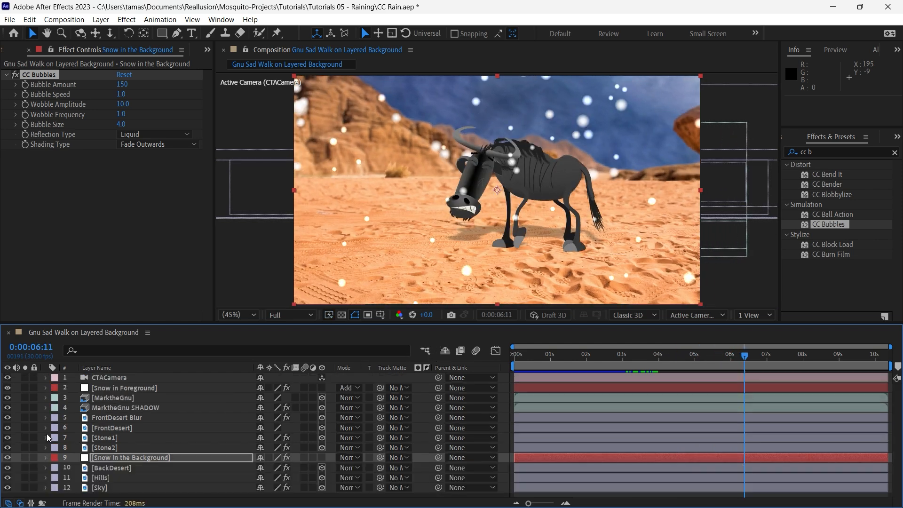